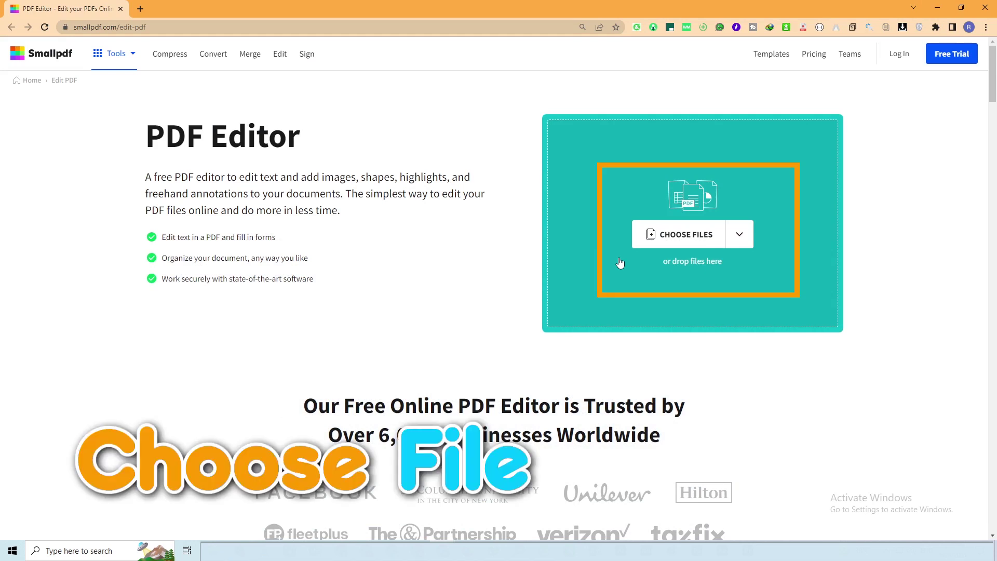
Open Active Passive_signed.pdf from the Documents folder and start the Add text box tool.
{"action": "left_click", "coordinate": [656, 233]}
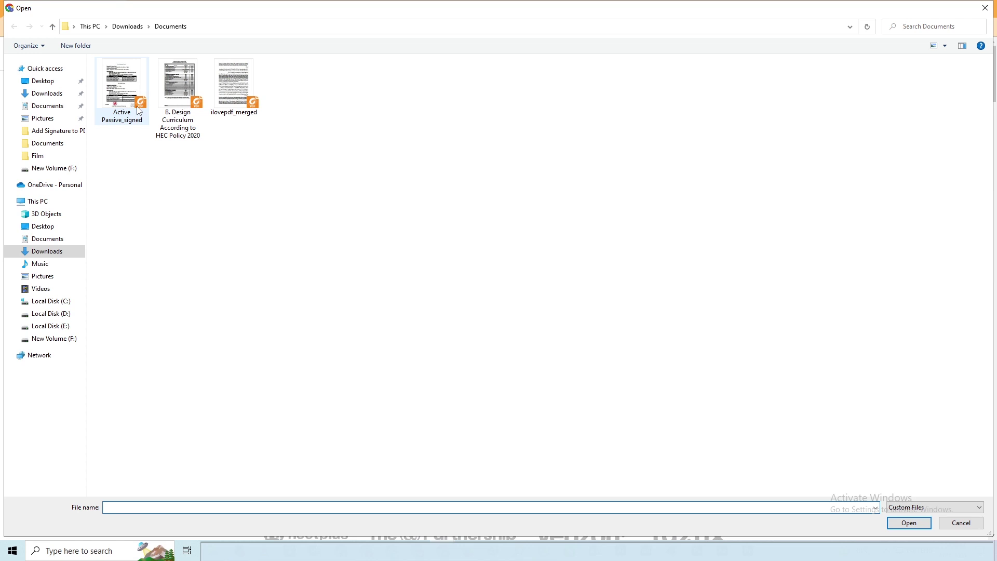
{"action": "double_click", "coordinate": [122, 88]}
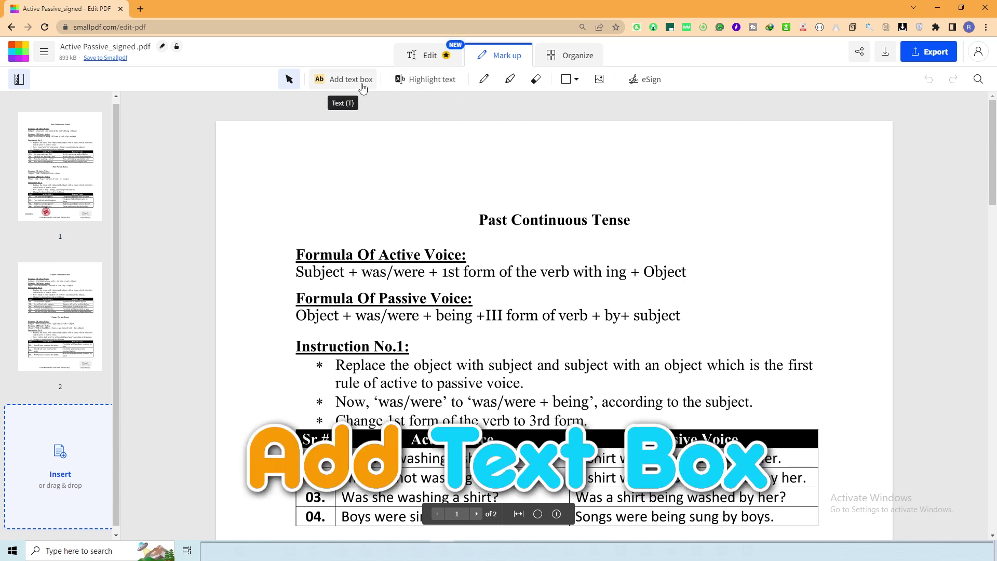
{"action": "left_click", "coordinate": [362, 89]}
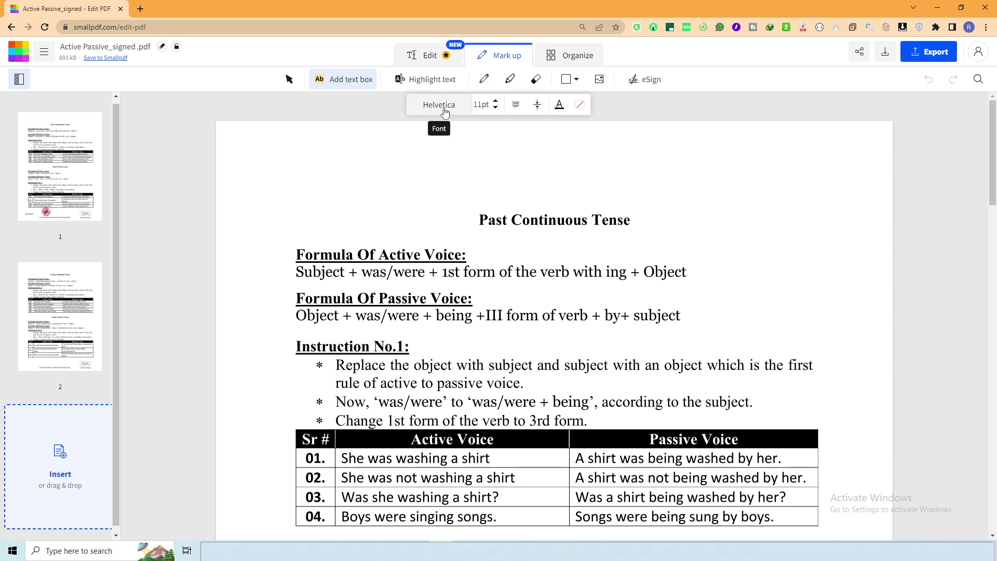
Keep Helvetica as the text-box font at 14pt and review the alignment options.
{"action": "left_click", "coordinate": [457, 105]}
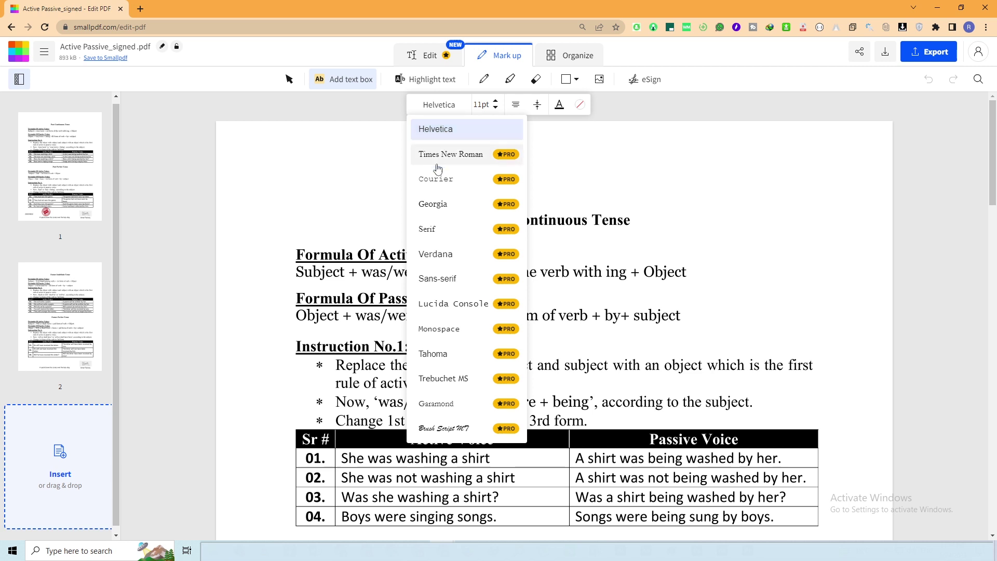
{"action": "left_click", "coordinate": [468, 131]}
{"action": "left_click", "coordinate": [482, 105]}
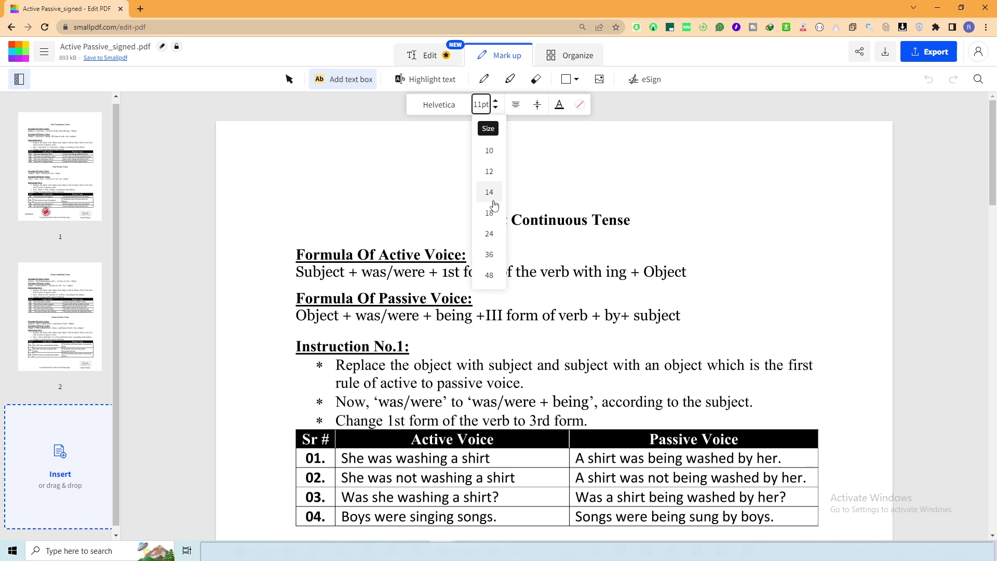
{"action": "left_click", "coordinate": [492, 197]}
{"action": "left_click", "coordinate": [515, 109]}
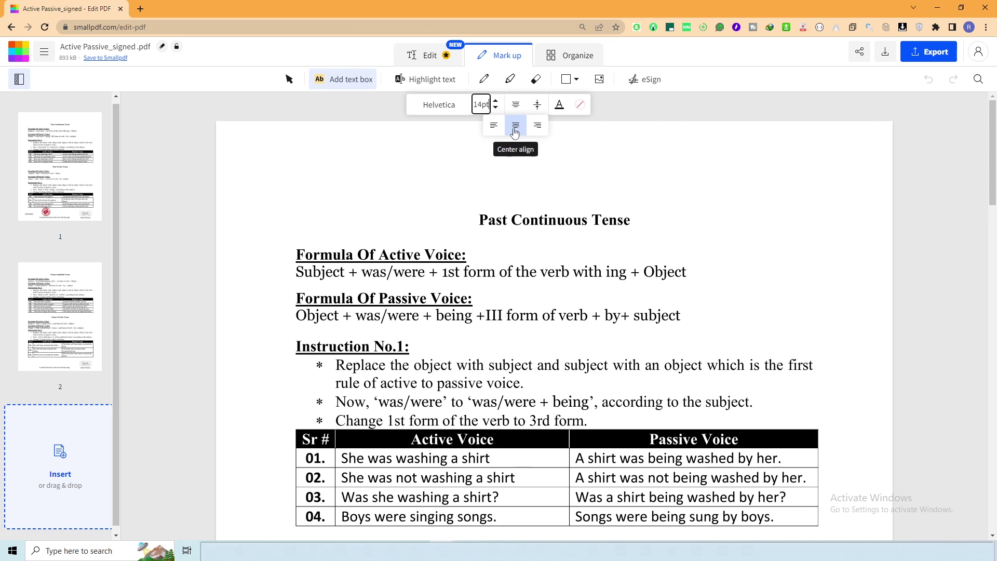
{"action": "left_click", "coordinate": [538, 108]}
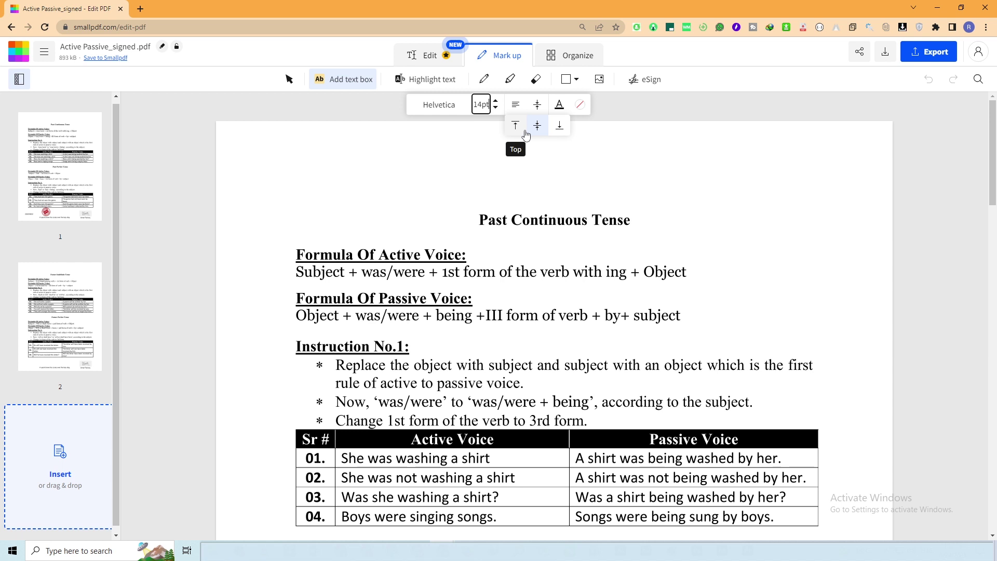
Set new text boxes to green text on a yellow background.
{"action": "left_click", "coordinate": [565, 110]}
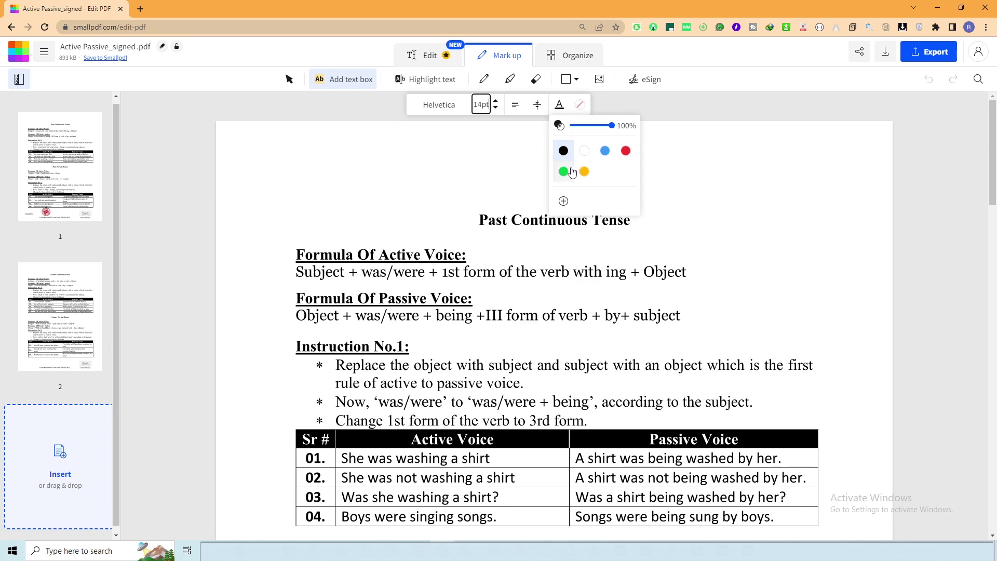
{"action": "left_click", "coordinate": [563, 172]}
{"action": "left_click", "coordinate": [580, 107]}
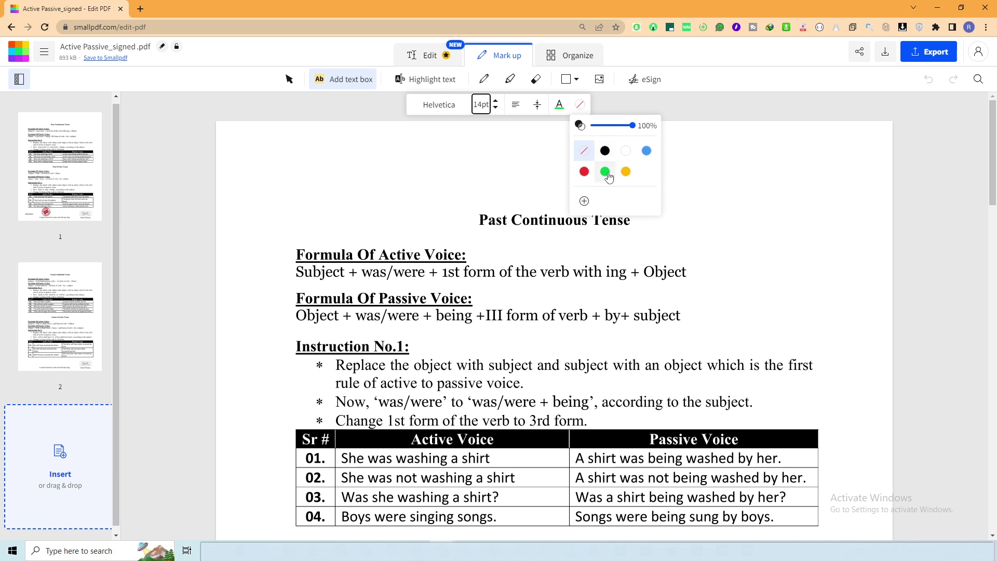
{"action": "left_click", "coordinate": [626, 172]}
Add a text box right of the title reading 'A quick Brown Fox Jumps Over The Lazy Dog.' in black.
{"action": "left_click", "coordinate": [674, 201]}
{"action": "type", "text": "A quick Br"}
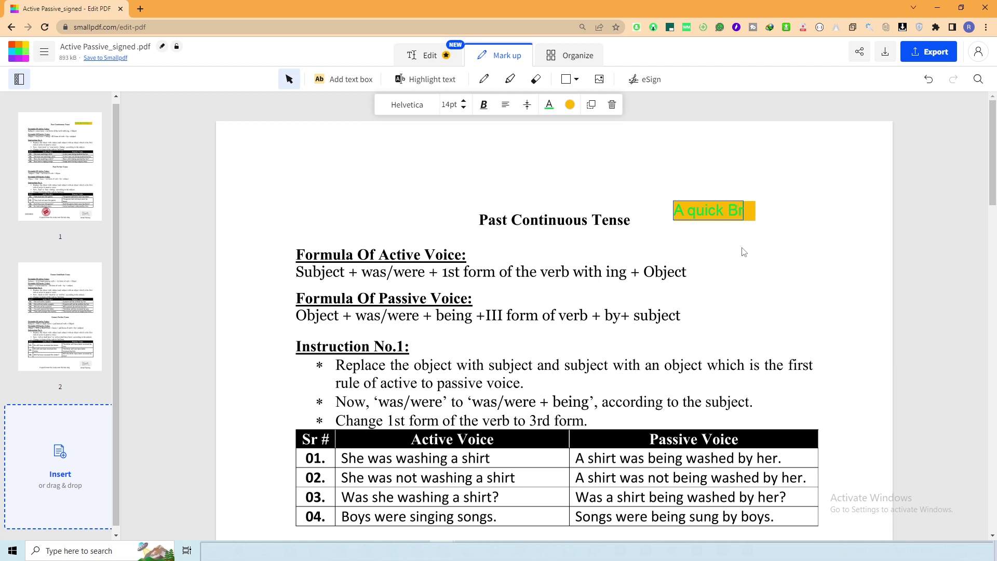
{"action": "type", "text": "own Fox"}
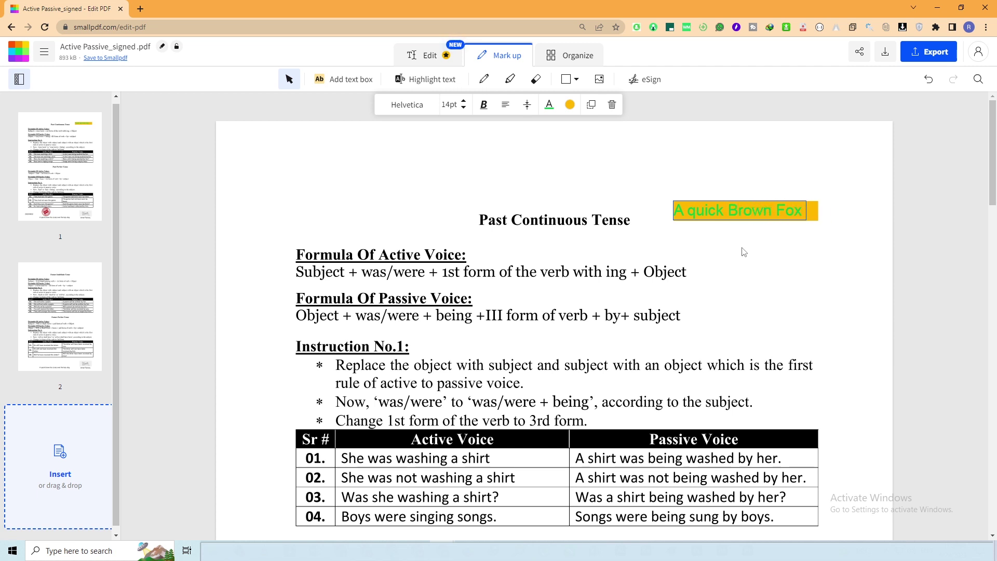
{"action": "type", "text": " Jumps Ower"}
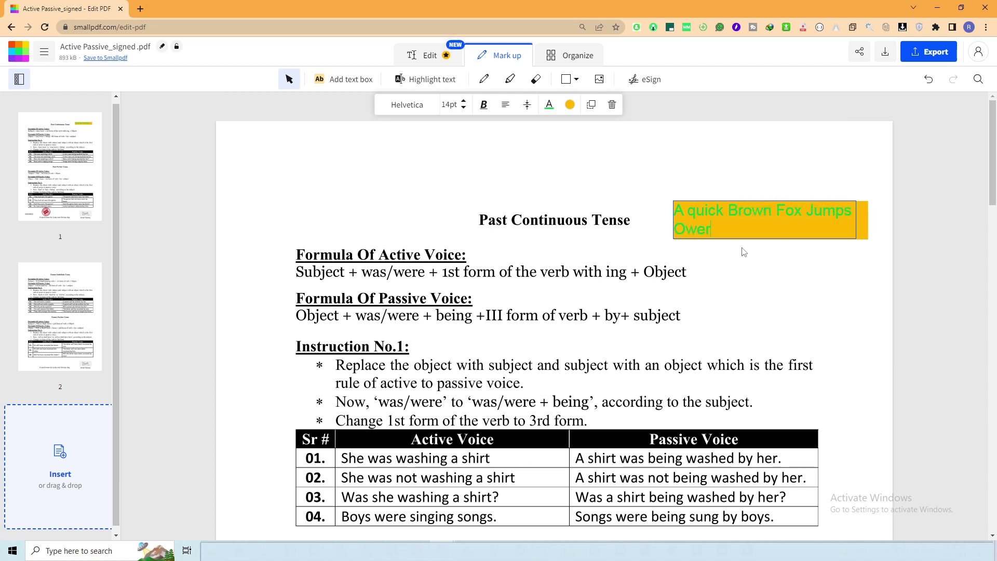
{"action": "key", "text": "BackSpace"}
{"action": "key", "text": "BackSpace"}
{"action": "key", "text": "BackSpace"}
{"action": "type", "text": "ver The Lazy Dog."}
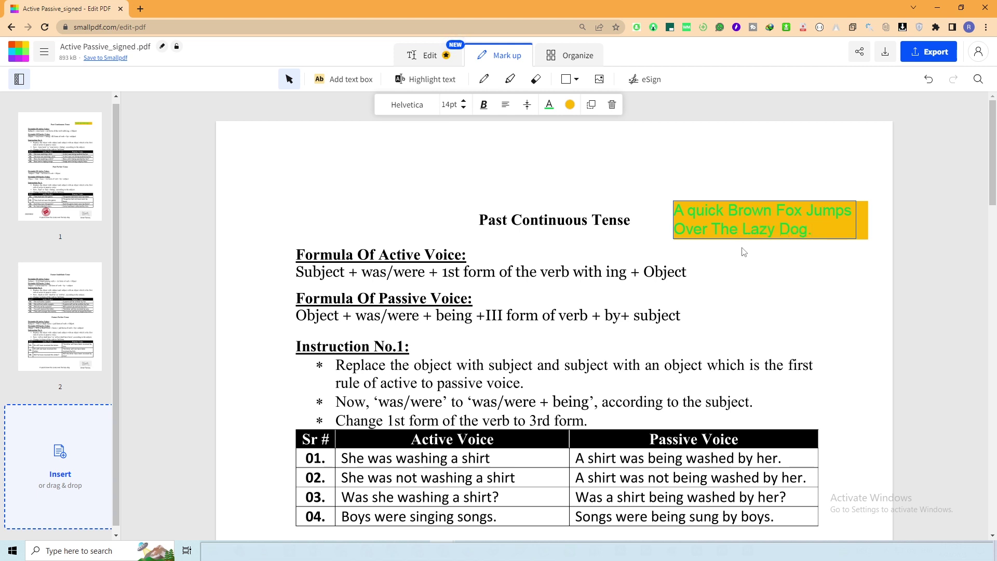
{"action": "key", "text": "ctrl+a"}
{"action": "left_click", "coordinate": [549, 105]}
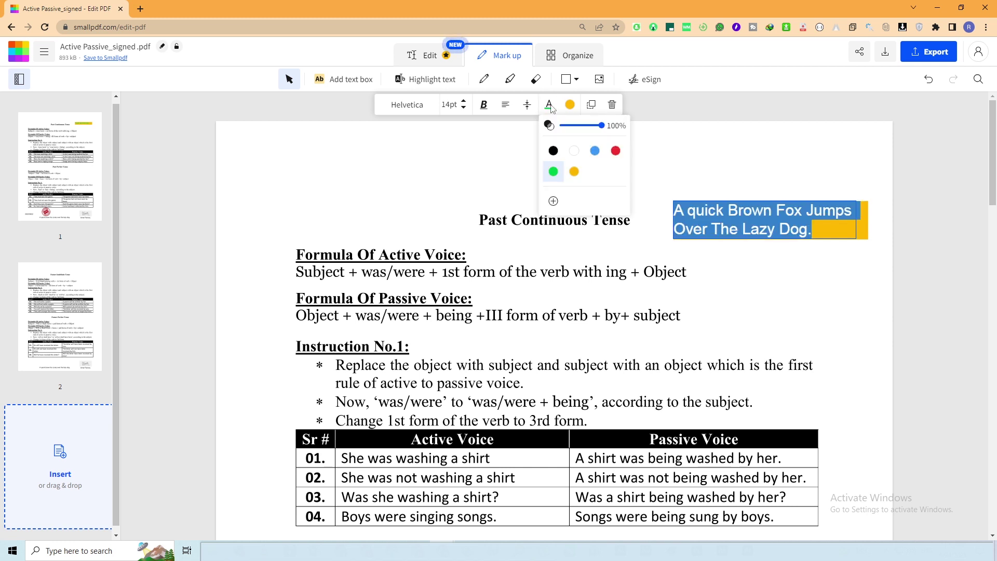
{"action": "left_click", "coordinate": [552, 150]}
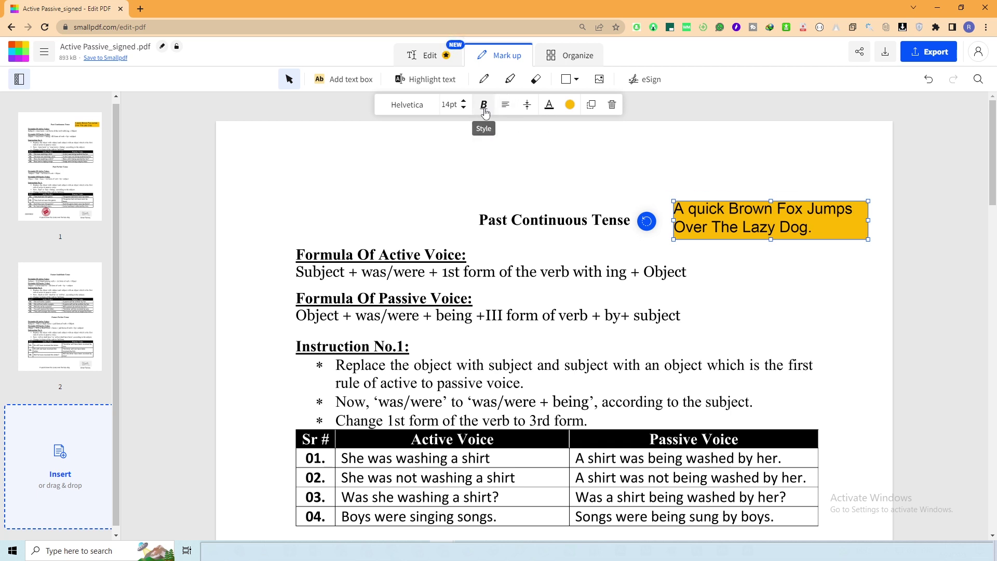
Make the fox sentence bold and stretch the yellow box taller.
{"action": "left_click", "coordinate": [484, 107]}
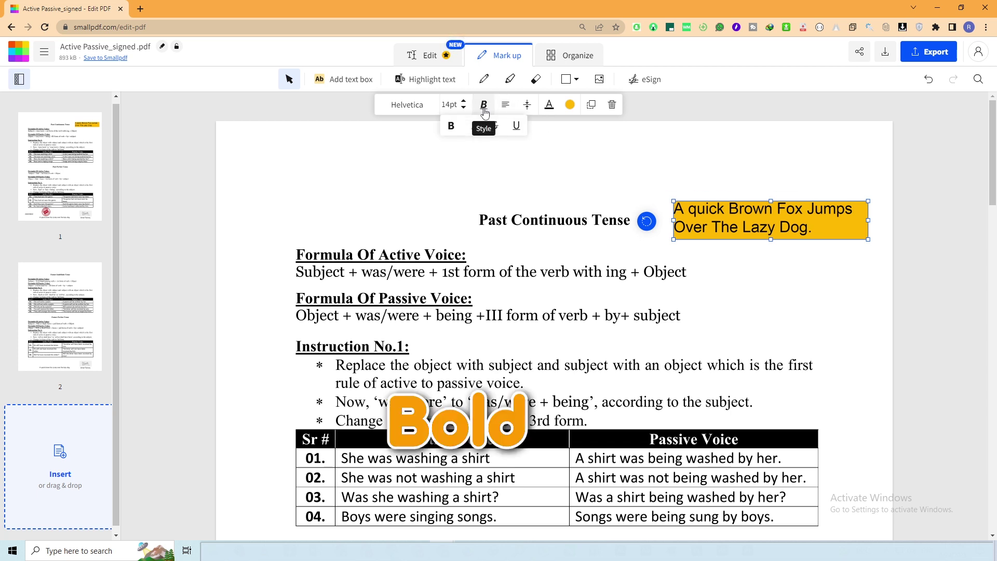
{"action": "left_click", "coordinate": [451, 125]}
{"action": "left_click_drag", "start_coordinate": [771, 240], "coordinate": [809, 270]}
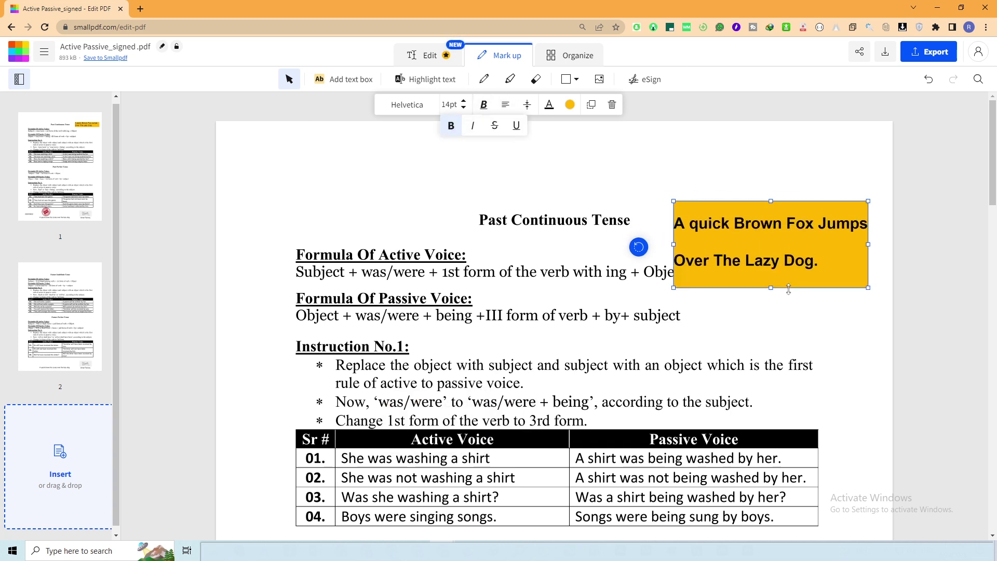
Try strikethrough, italic and underline on the box text, turning each back off.
{"action": "left_click", "coordinate": [484, 104]}
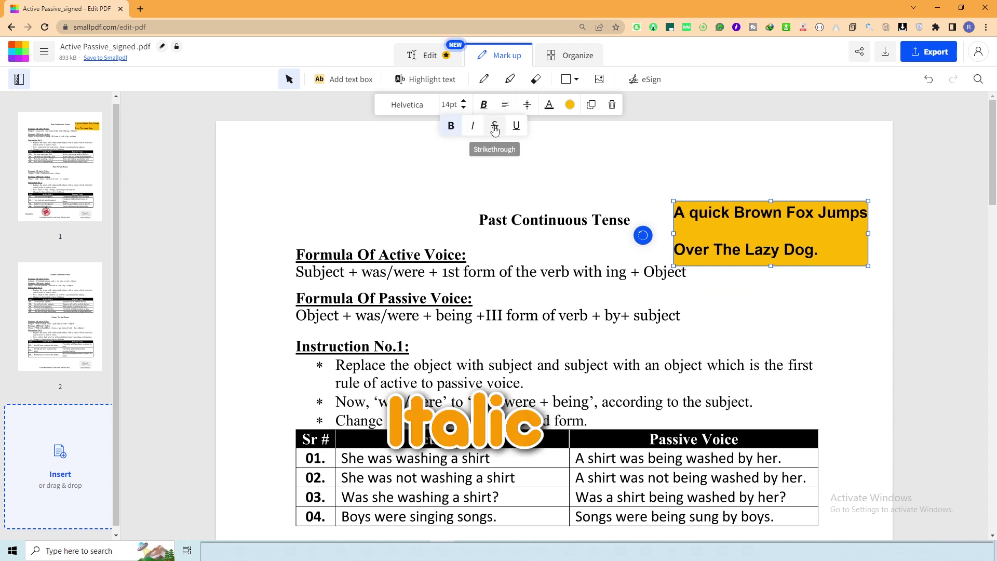
{"action": "left_click", "coordinate": [495, 130]}
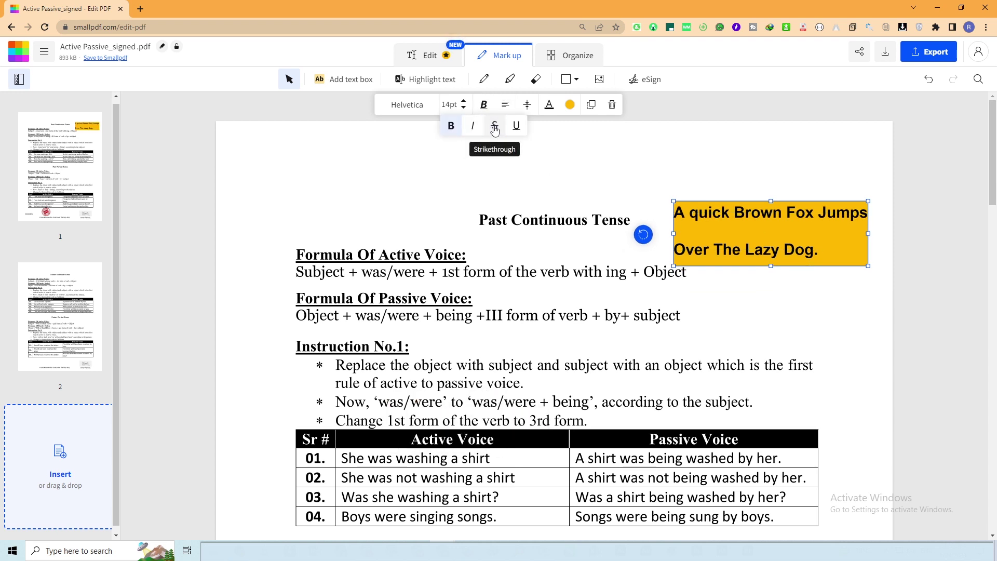
{"action": "left_click", "coordinate": [496, 130]}
{"action": "left_click", "coordinate": [470, 126]}
{"action": "left_click", "coordinate": [470, 126]}
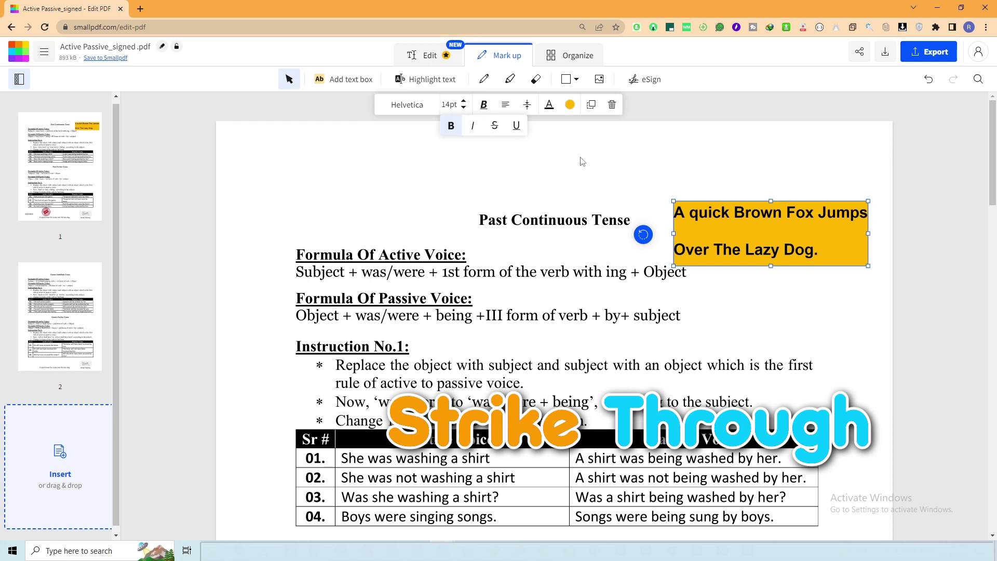
{"action": "left_click", "coordinate": [518, 125]}
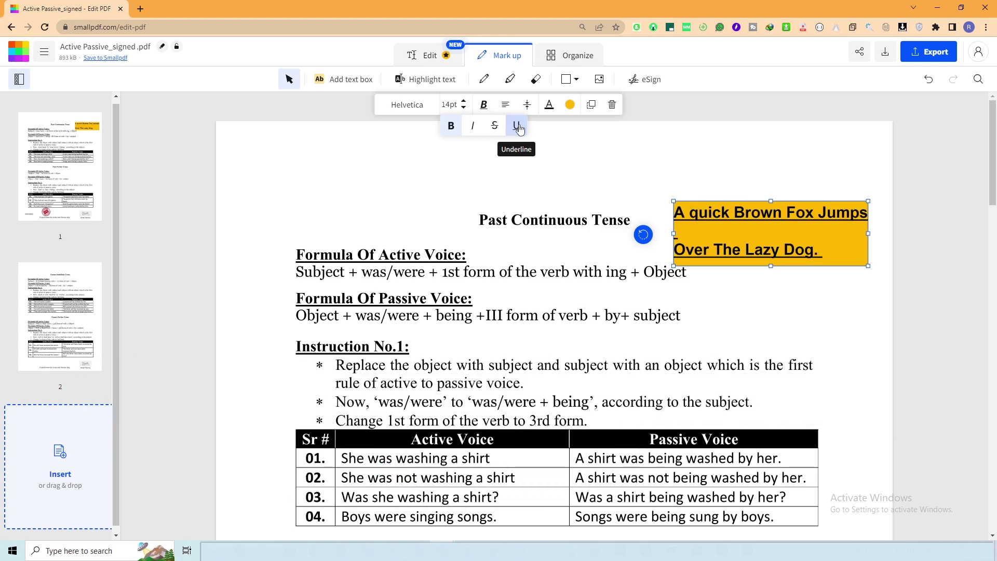
{"action": "left_click", "coordinate": [518, 126]}
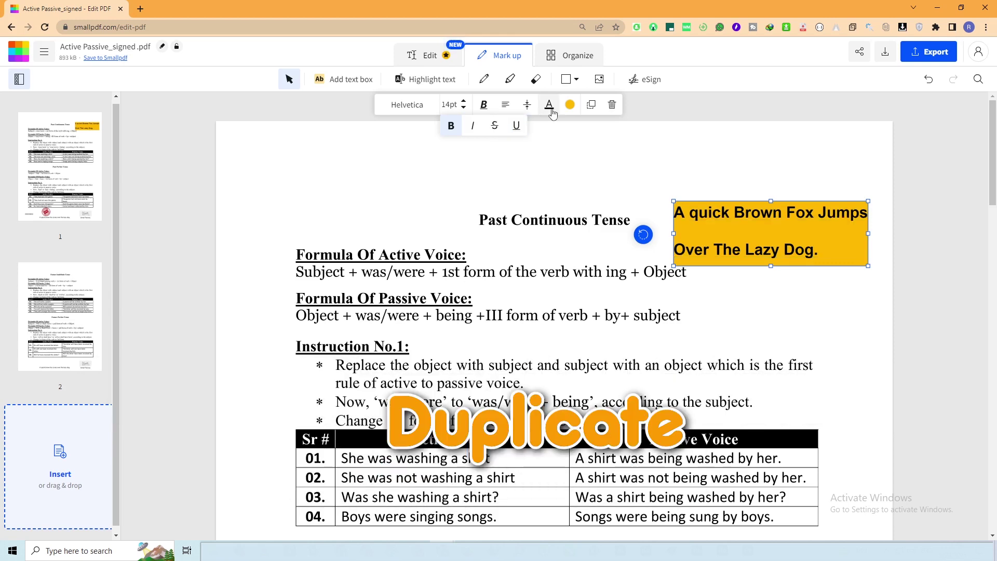
Duplicate the yellow text box, then delete the duplicate.
{"action": "left_click", "coordinate": [590, 104]}
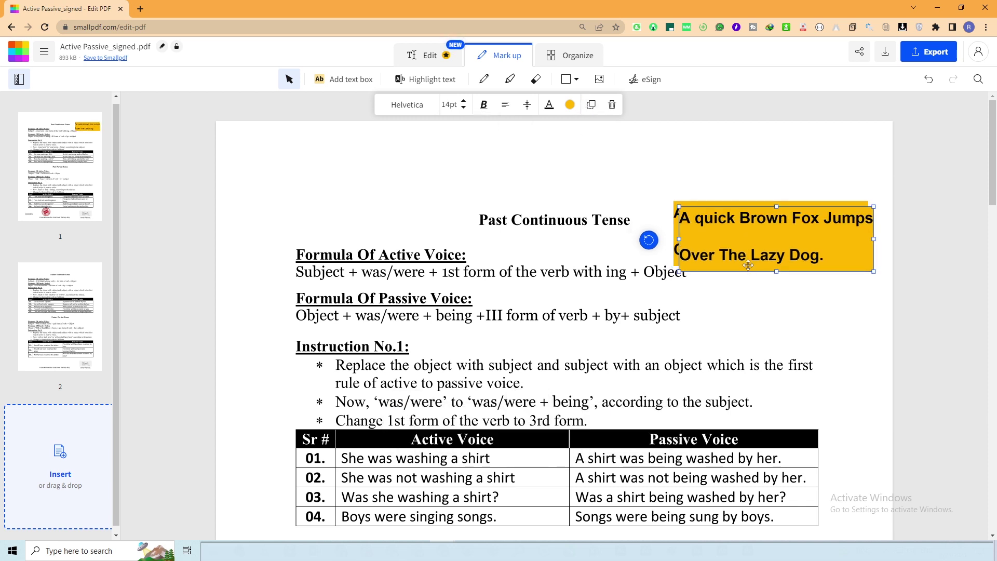
{"action": "left_click", "coordinate": [740, 299]}
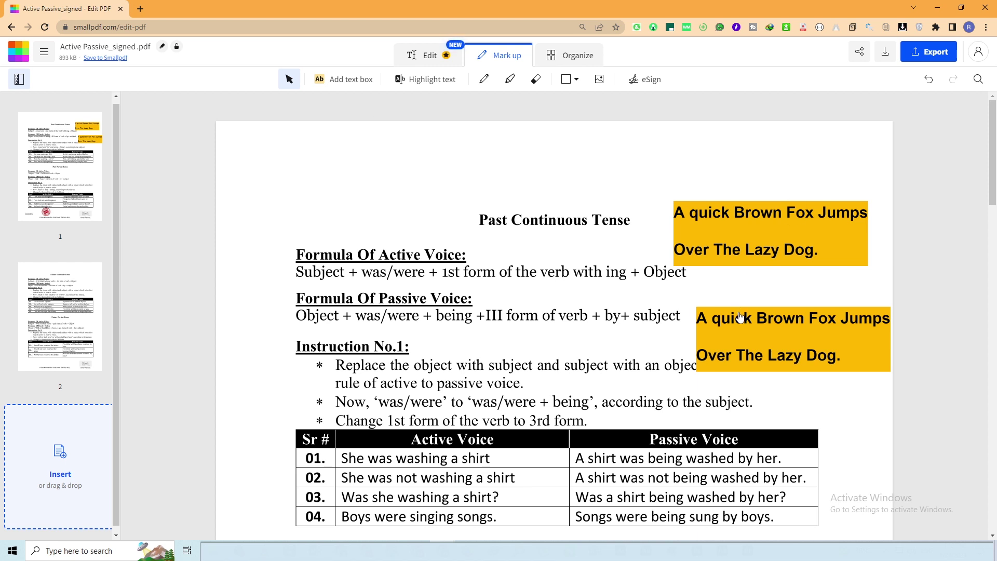
{"action": "left_click", "coordinate": [743, 318]}
{"action": "key", "text": "Delete"}
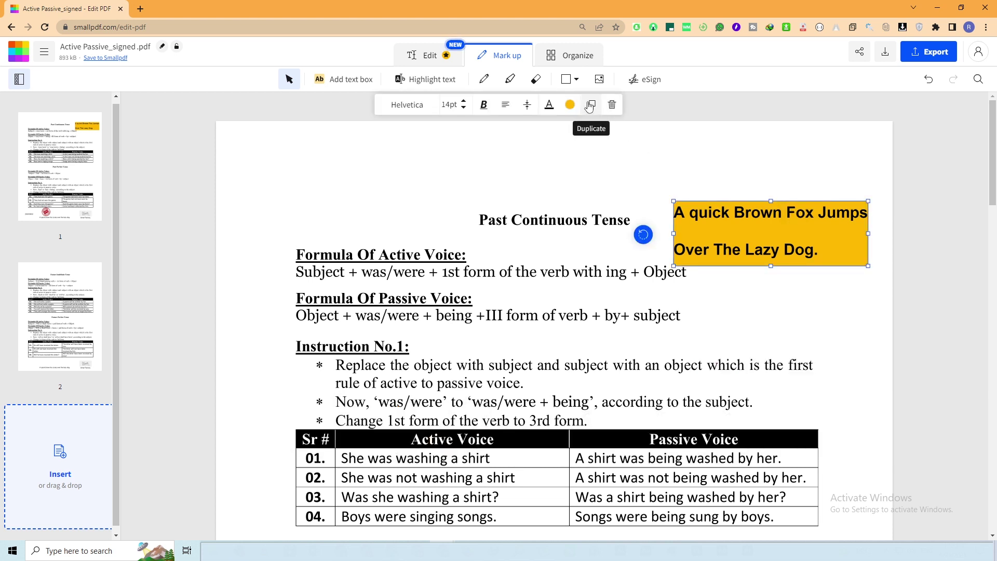
Delete the original yellow box, undo the deletion and reselect the restored box.
{"action": "left_click", "coordinate": [612, 104]}
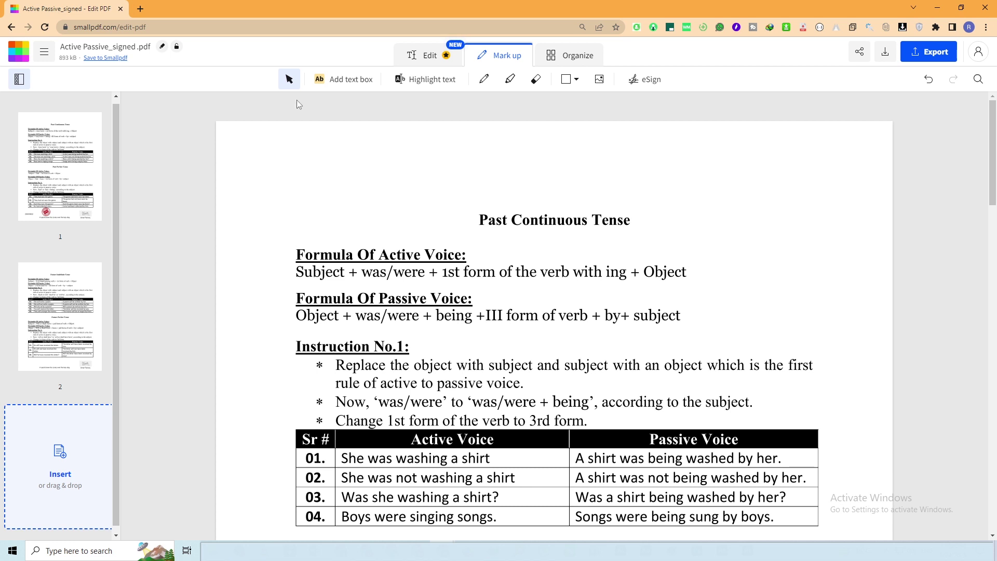
{"action": "key", "text": "ctrl+z"}
{"action": "left_click", "coordinate": [712, 223]}
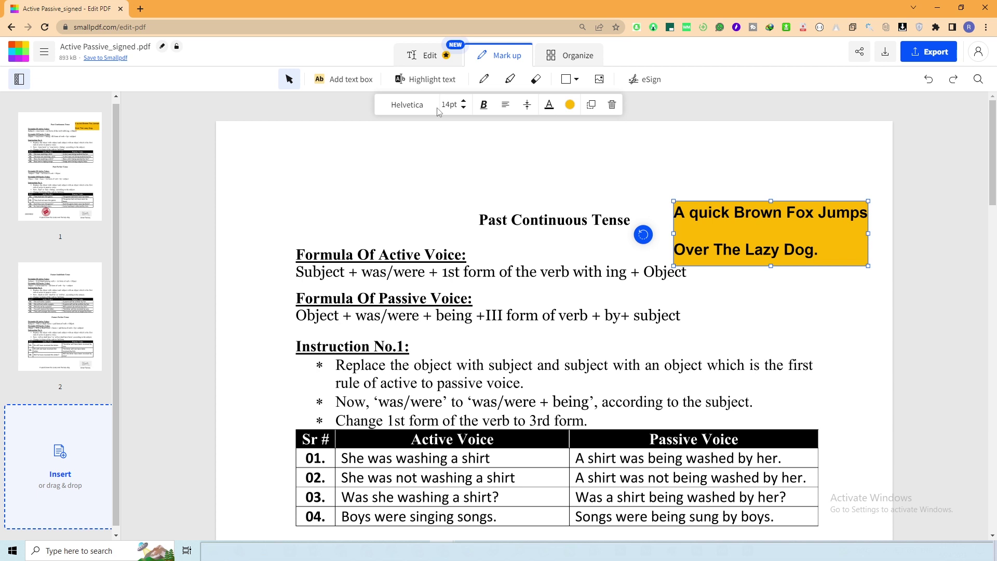
{"action": "left_click", "coordinate": [484, 104]}
Make the fox sentence regular weight and centred, and move the box up beside the heading.
{"action": "left_click", "coordinate": [451, 125]}
{"action": "left_click_drag", "start_coordinate": [685, 218], "coordinate": [664, 185]}
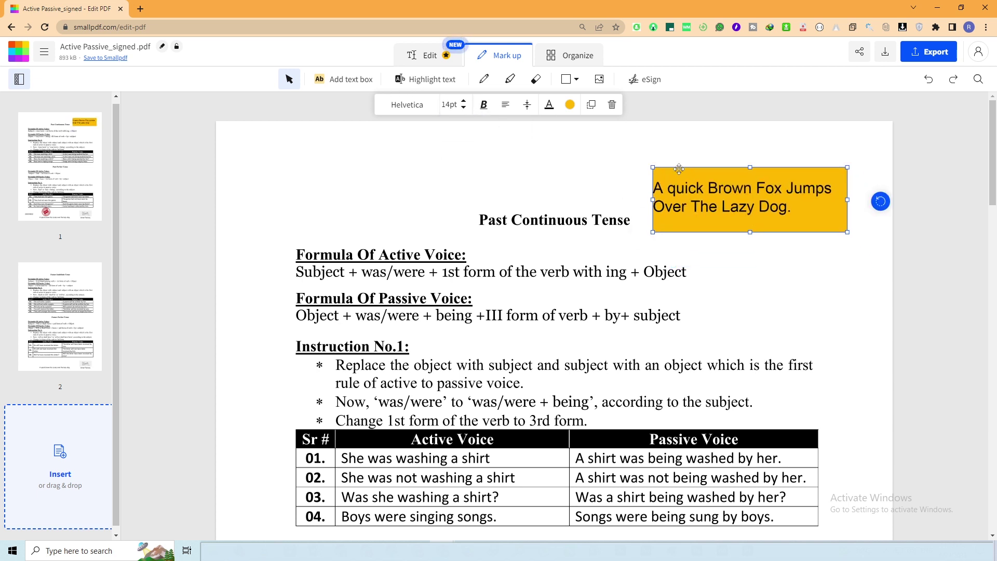
{"action": "left_click", "coordinate": [506, 104]}
{"action": "left_click", "coordinate": [505, 125]}
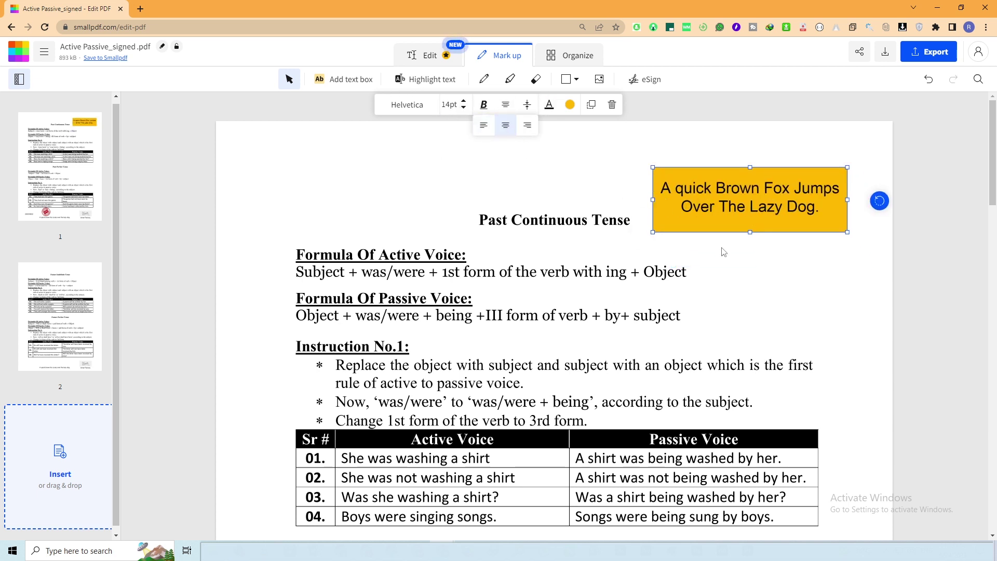
Change the box background from red to blue, then choose green text highlighting.
{"action": "left_click", "coordinate": [570, 104]}
{"action": "left_click", "coordinate": [574, 171]}
{"action": "left_click", "coordinate": [570, 104]}
{"action": "left_click", "coordinate": [636, 150]}
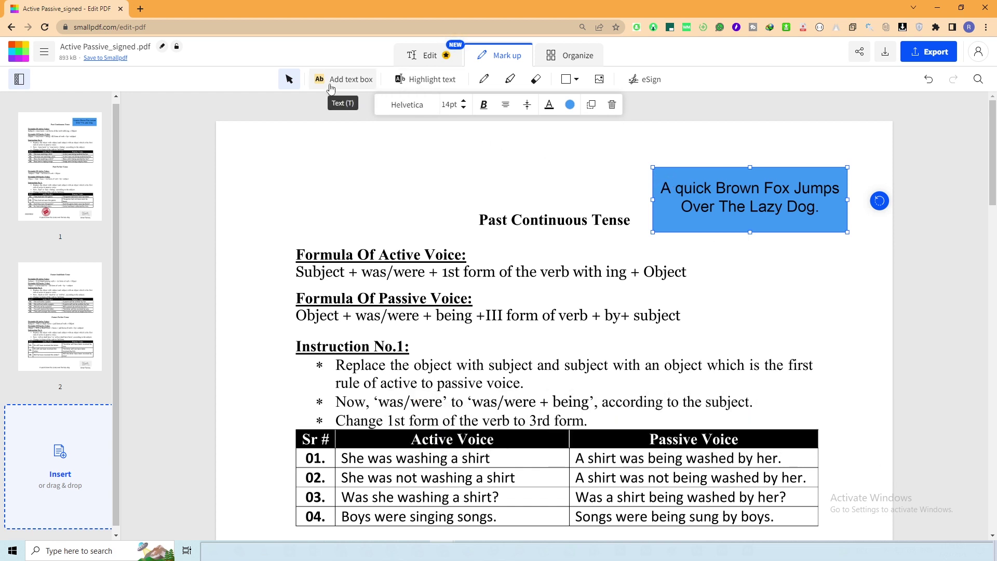
{"action": "left_click", "coordinate": [399, 83]}
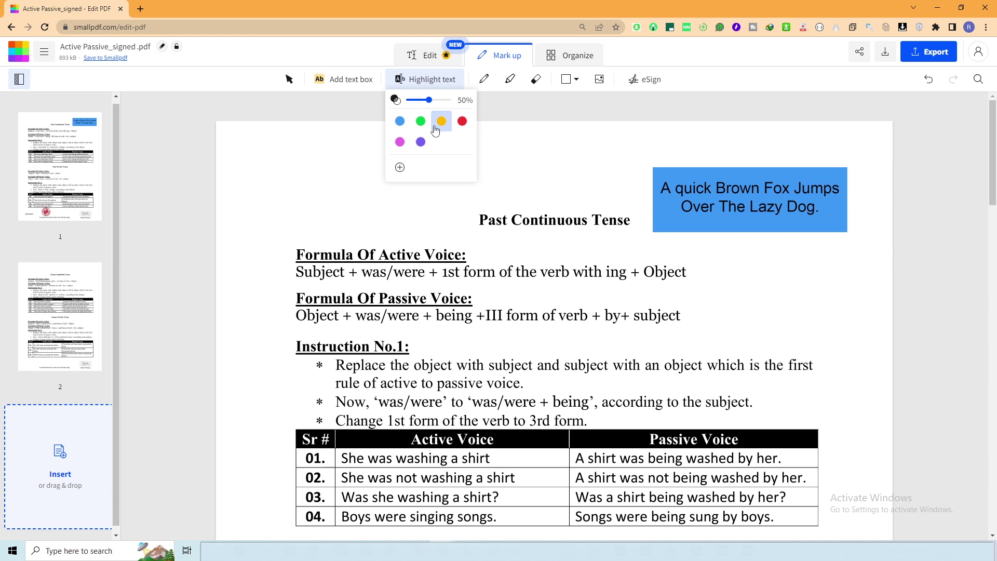
{"action": "left_click", "coordinate": [421, 121]}
Highlight the Formula Of Active and Passive Voice headings green in both tense sections.
{"action": "left_click_drag", "start_coordinate": [297, 255], "coordinate": [466, 254]}
{"action": "left_click_drag", "start_coordinate": [296, 298], "coordinate": [473, 298]}
{"action": "scroll", "coordinate": [472, 298], "scroll_direction": "down", "scroll_amount": 4}
{"action": "scroll", "coordinate": [473, 298], "scroll_direction": "down", "scroll_amount": 4}
{"action": "left_click_drag", "start_coordinate": [296, 179], "coordinate": [466, 180]}
{"action": "left_click_drag", "start_coordinate": [296, 224], "coordinate": [472, 224]}
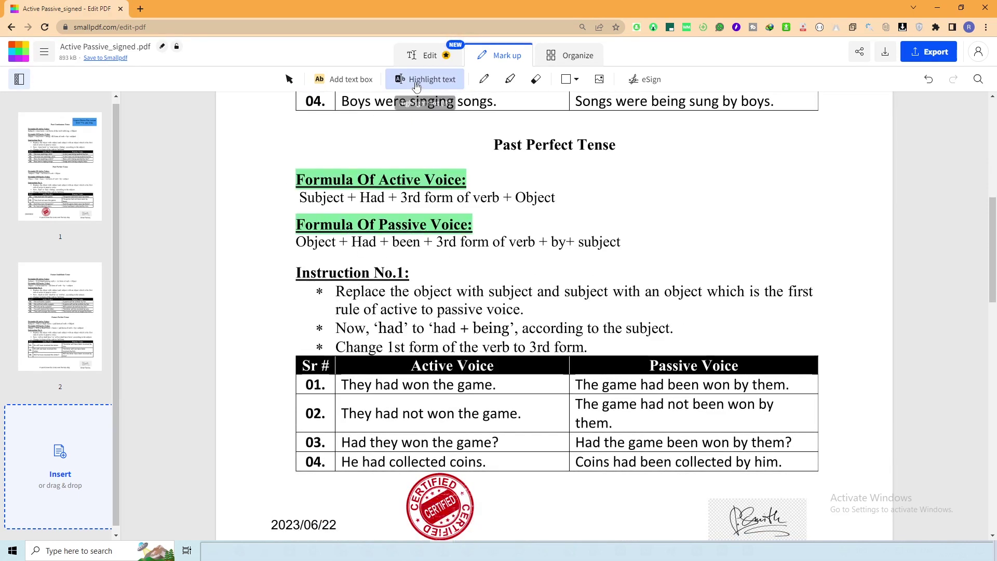
Highlight Instruction No.1 and the Active and Passive Voice table headers in red.
{"action": "left_click", "coordinate": [445, 79]}
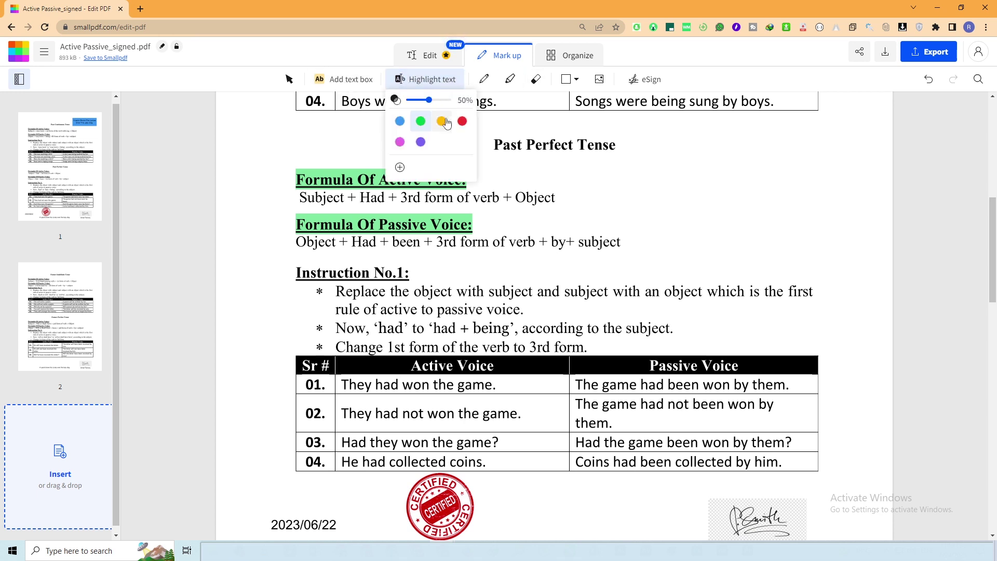
{"action": "left_click", "coordinate": [462, 121]}
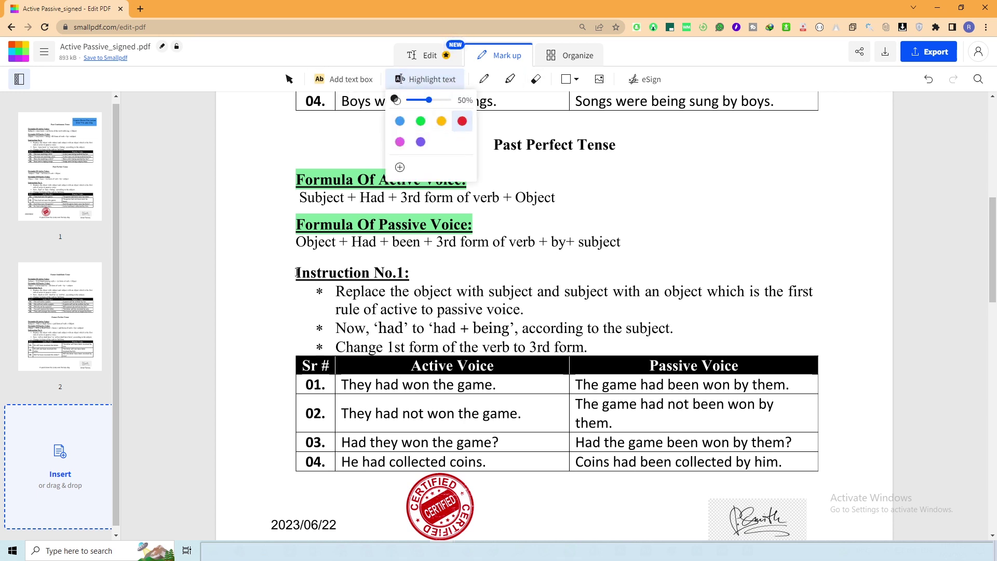
{"action": "left_click_drag", "start_coordinate": [297, 273], "coordinate": [416, 270]}
{"action": "left_click_drag", "start_coordinate": [410, 365], "coordinate": [495, 365]}
{"action": "left_click_drag", "start_coordinate": [646, 366], "coordinate": [740, 367]}
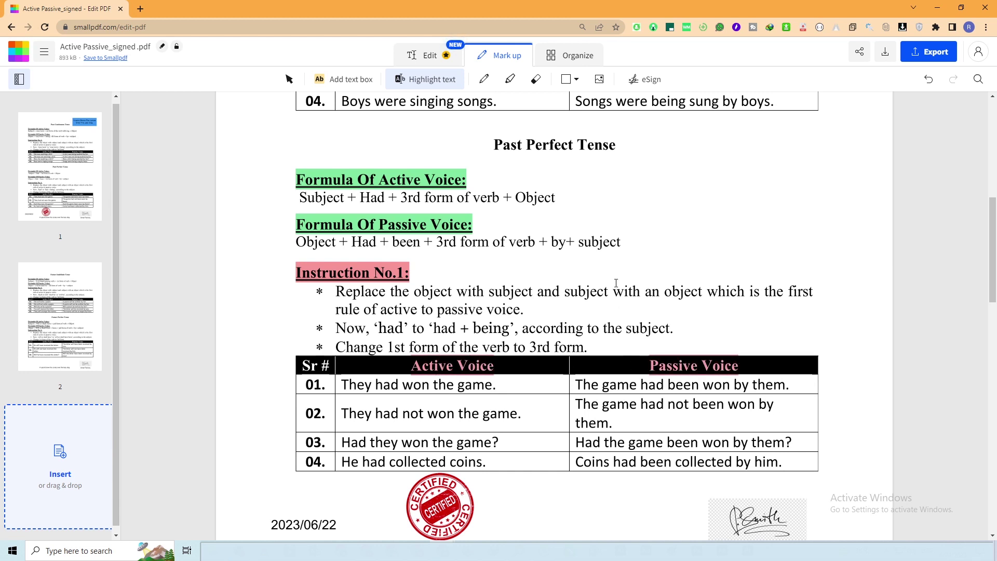
Highlight the active and passive sentences of table rows 01–04 in purple.
{"action": "left_click", "coordinate": [421, 83]}
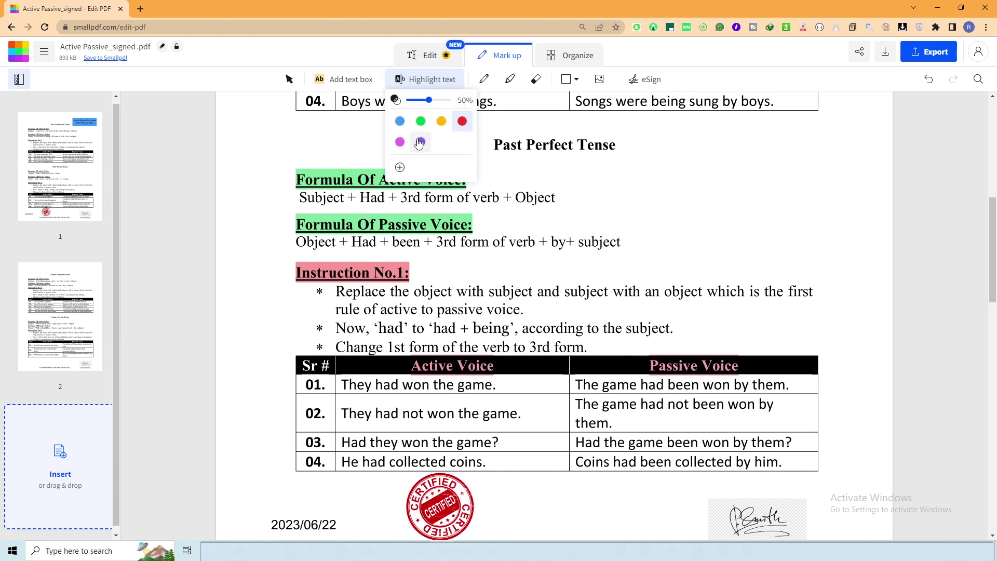
{"action": "mouse_move", "coordinate": [496, 385]}
{"action": "left_mouse_down"}
{"action": "mouse_move", "coordinate": [341, 385]}
{"action": "mouse_move", "coordinate": [417, 410]}
{"action": "mouse_move", "coordinate": [531, 413]}
{"action": "left_mouse_up"}
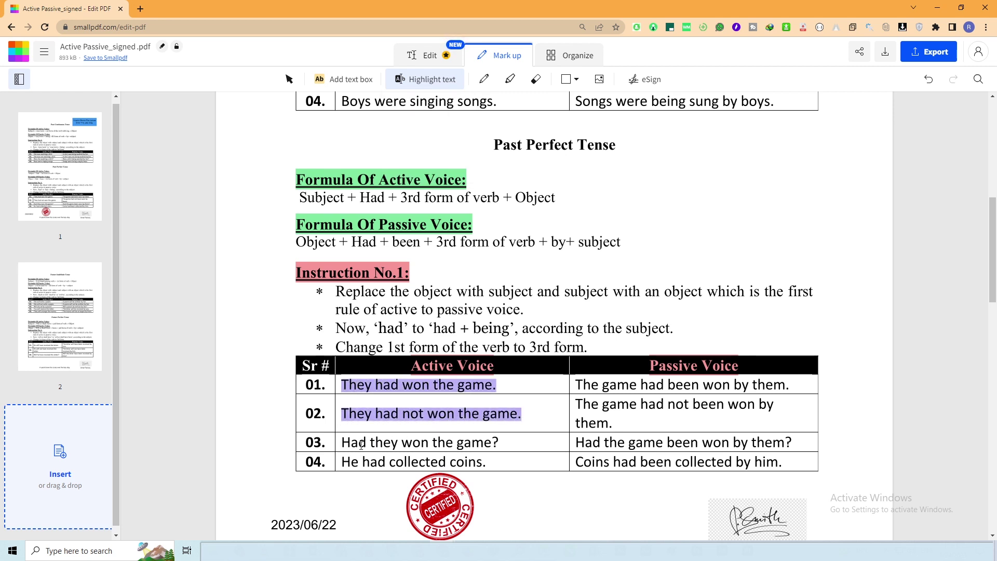
{"action": "left_click_drag", "start_coordinate": [342, 443], "coordinate": [500, 443]}
{"action": "left_click_drag", "start_coordinate": [342, 462], "coordinate": [486, 462]}
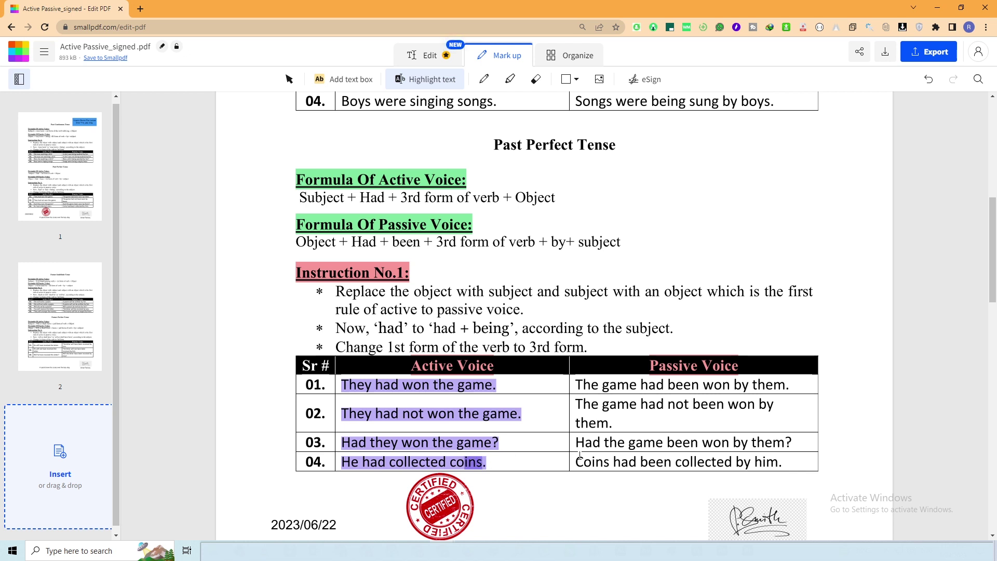
{"action": "mouse_move", "coordinate": [574, 462]}
{"action": "left_mouse_down"}
{"action": "mouse_move", "coordinate": [783, 462]}
{"action": "mouse_move", "coordinate": [652, 439]}
{"action": "mouse_move", "coordinate": [574, 442]}
{"action": "mouse_move", "coordinate": [615, 427]}
{"action": "left_mouse_up"}
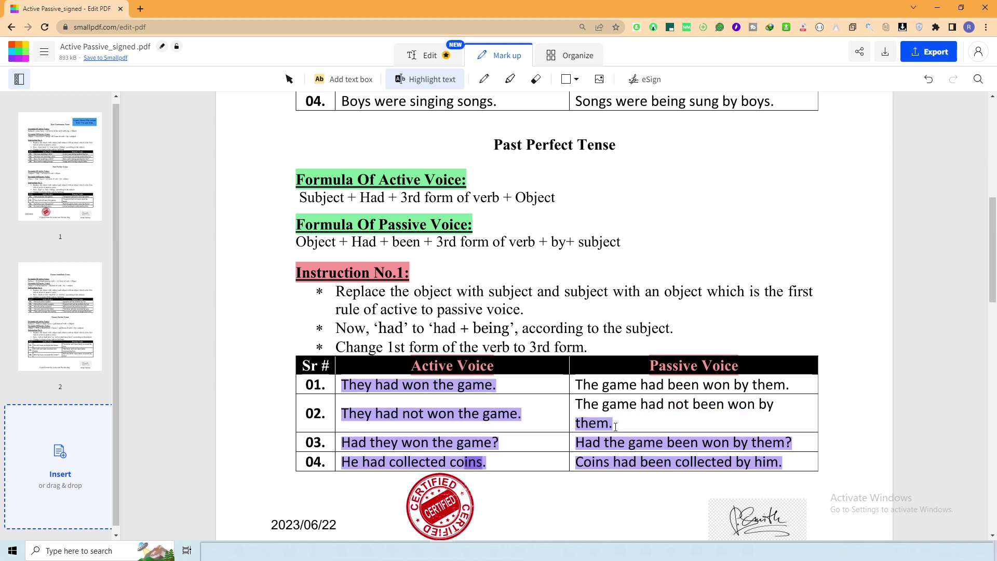
{"action": "mouse_move", "coordinate": [576, 401]}
{"action": "left_mouse_down"}
{"action": "mouse_move", "coordinate": [774, 404]}
{"action": "mouse_move", "coordinate": [684, 374]}
{"action": "mouse_move", "coordinate": [566, 389]}
{"action": "left_mouse_up"}
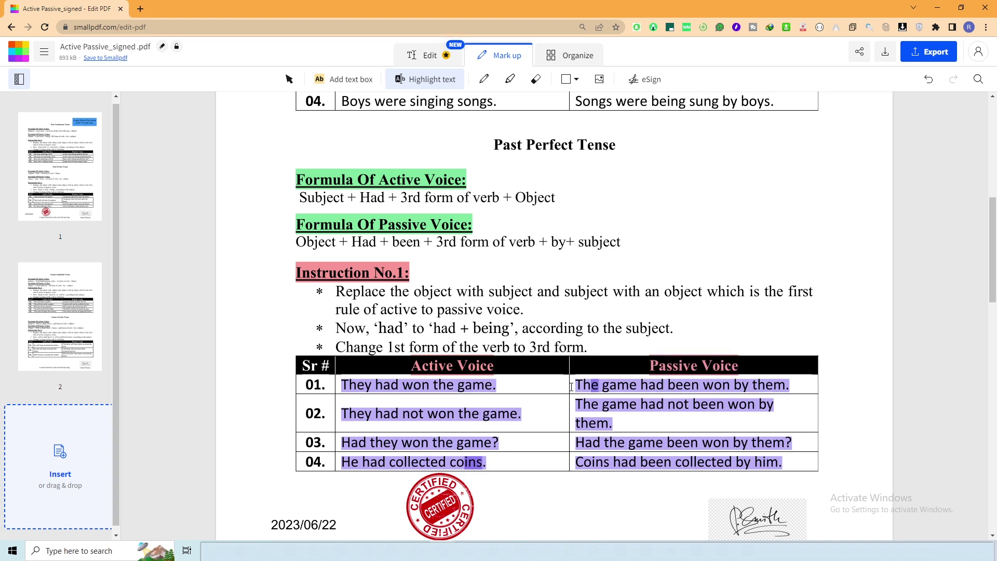
{"action": "scroll", "coordinate": [520, 364], "scroll_direction": "down", "scroll_amount": 2}
{"action": "scroll", "coordinate": [448, 317], "scroll_direction": "down", "scroll_amount": 3}
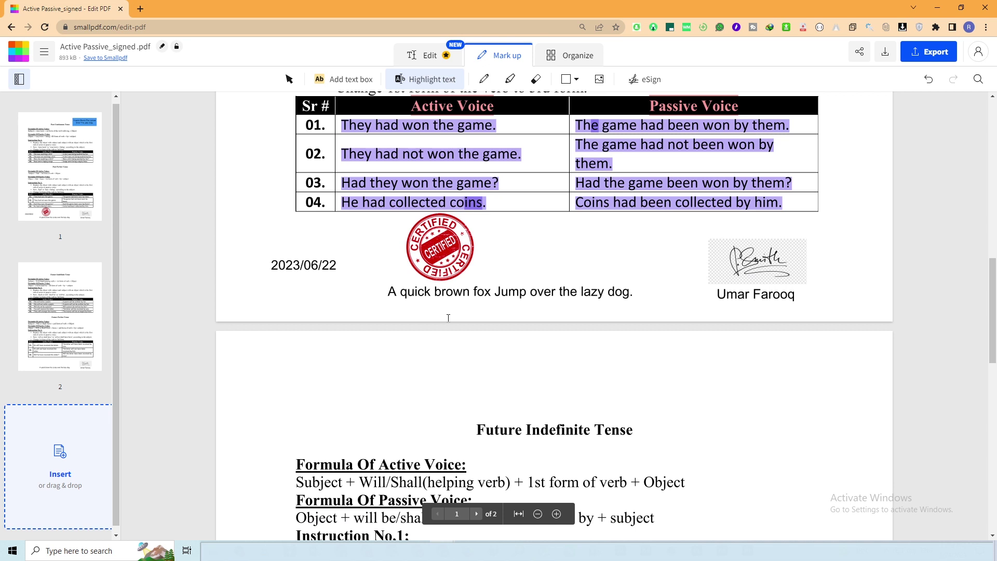
{"action": "scroll", "coordinate": [455, 323], "scroll_direction": "up", "scroll_amount": 2}
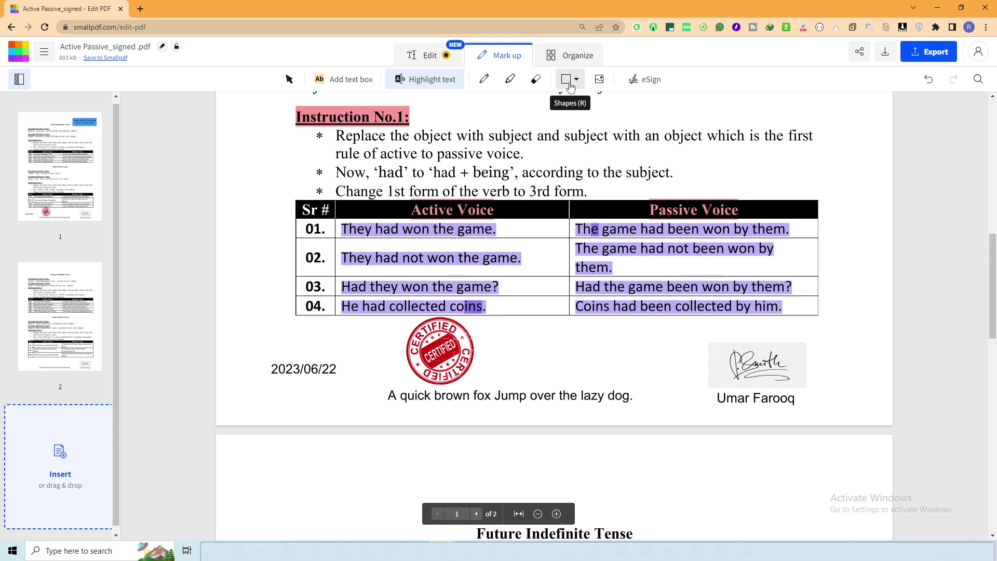
Draw a rectangle covering the date, stamp and signature below the table.
{"action": "left_click", "coordinate": [570, 79]}
{"action": "left_click", "coordinate": [571, 104]}
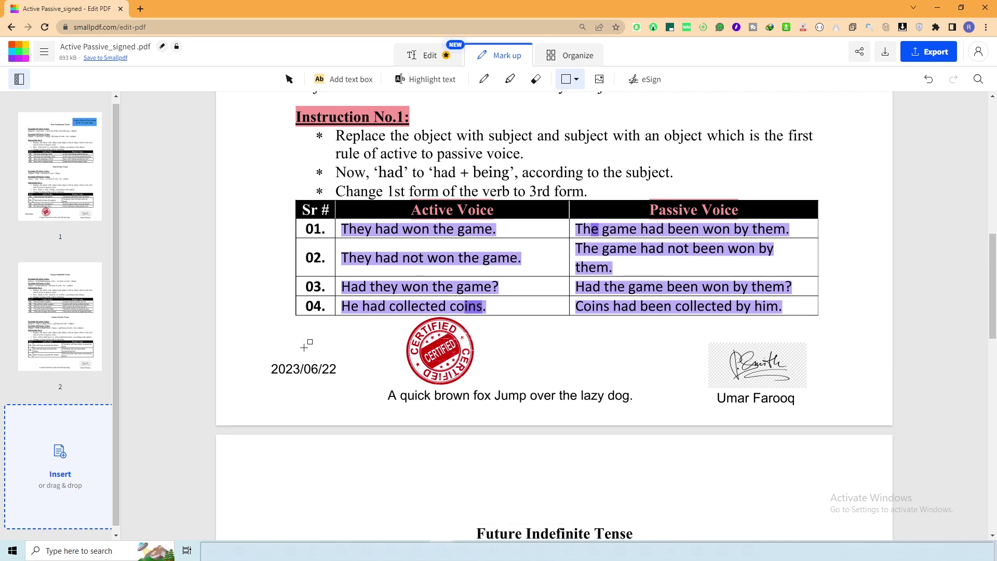
{"action": "left_click_drag", "start_coordinate": [254, 338], "coordinate": [833, 416]}
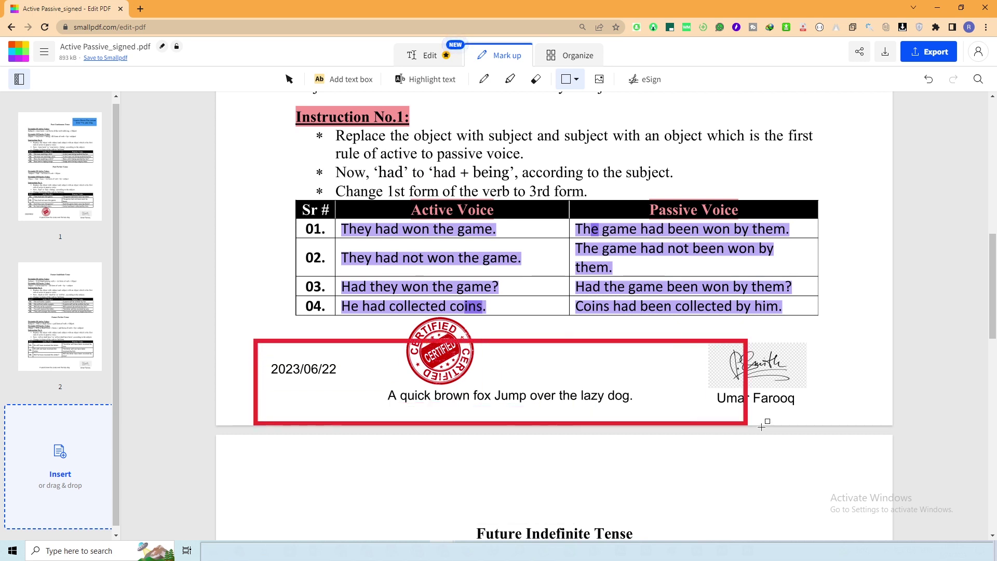
{"action": "left_click_drag", "start_coordinate": [556, 338], "coordinate": [556, 319]}
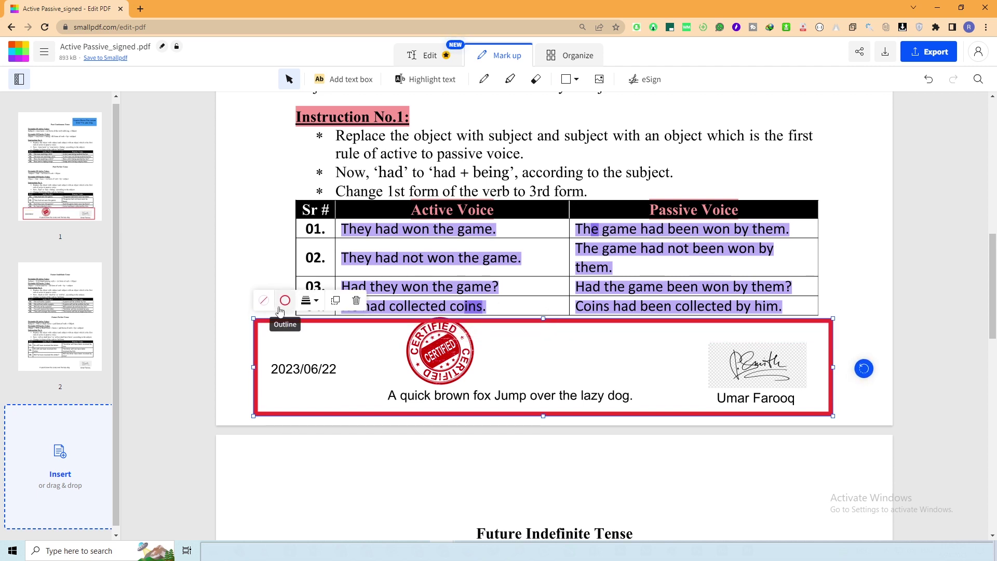
Give the rectangle a white fill with no border, then deselect it.
{"action": "left_click", "coordinate": [263, 301]}
{"action": "left_click", "coordinate": [288, 347]}
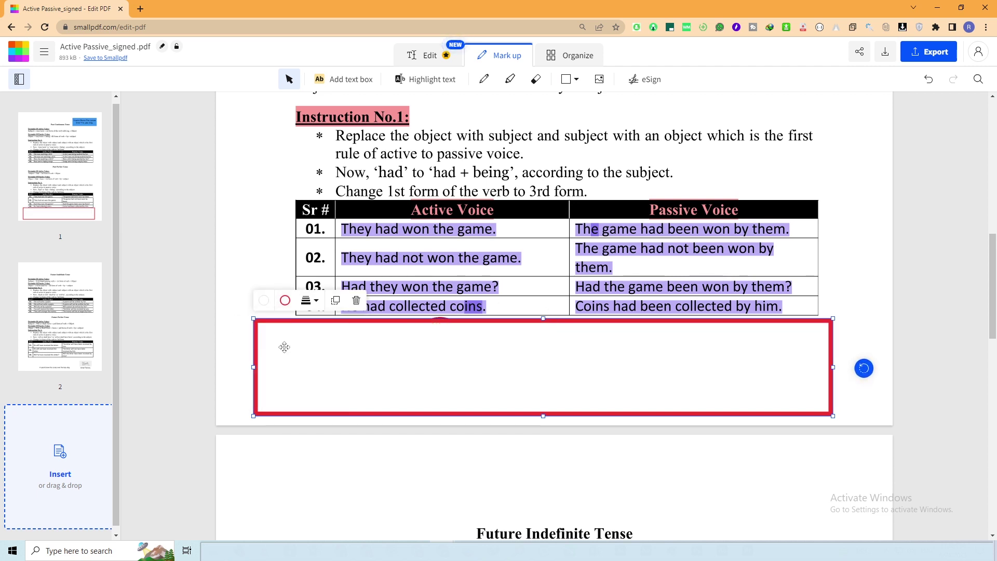
{"action": "left_click", "coordinate": [285, 301]}
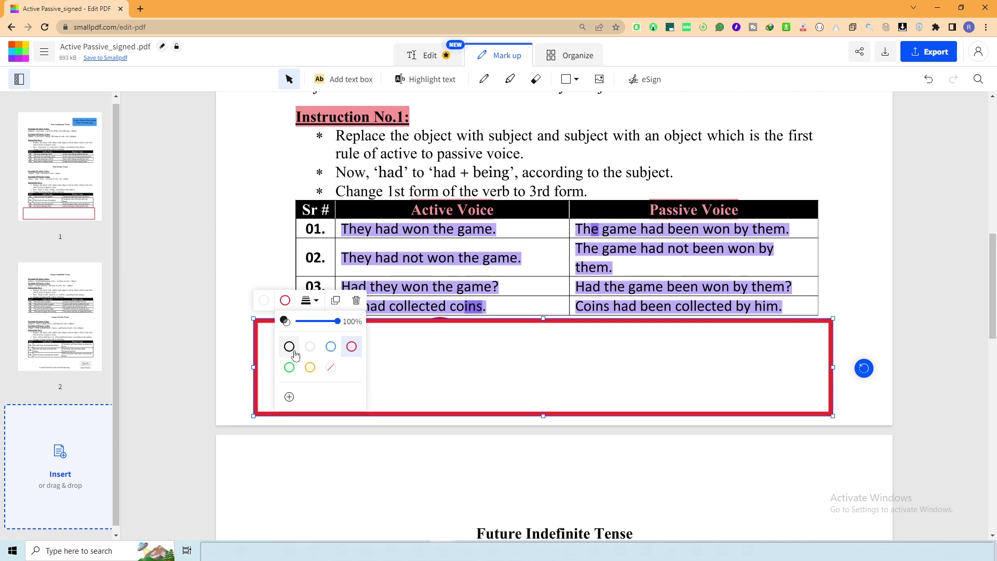
{"action": "left_click", "coordinate": [331, 368]}
{"action": "left_click_drag", "start_coordinate": [326, 368], "coordinate": [326, 367]}
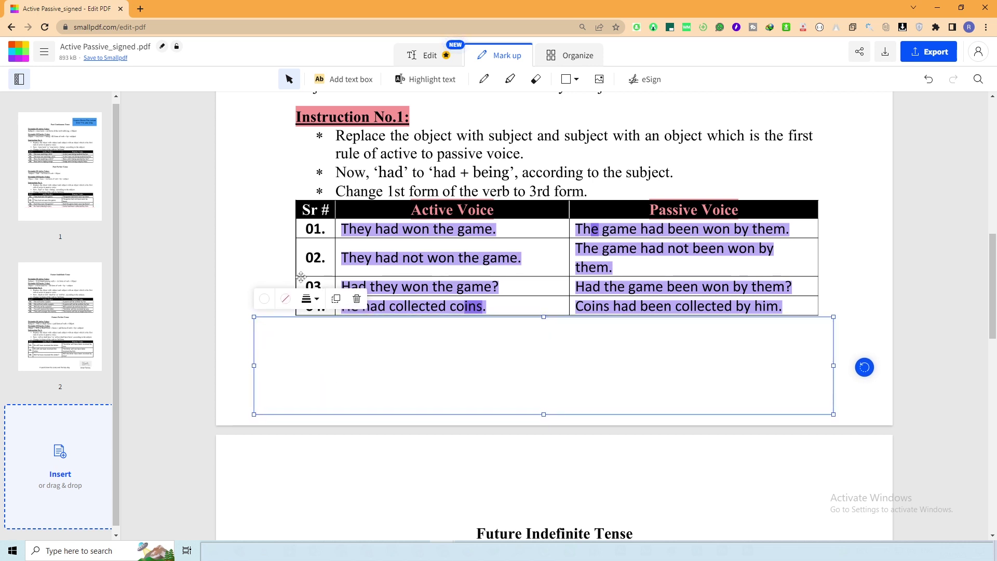
{"action": "left_click", "coordinate": [248, 241]}
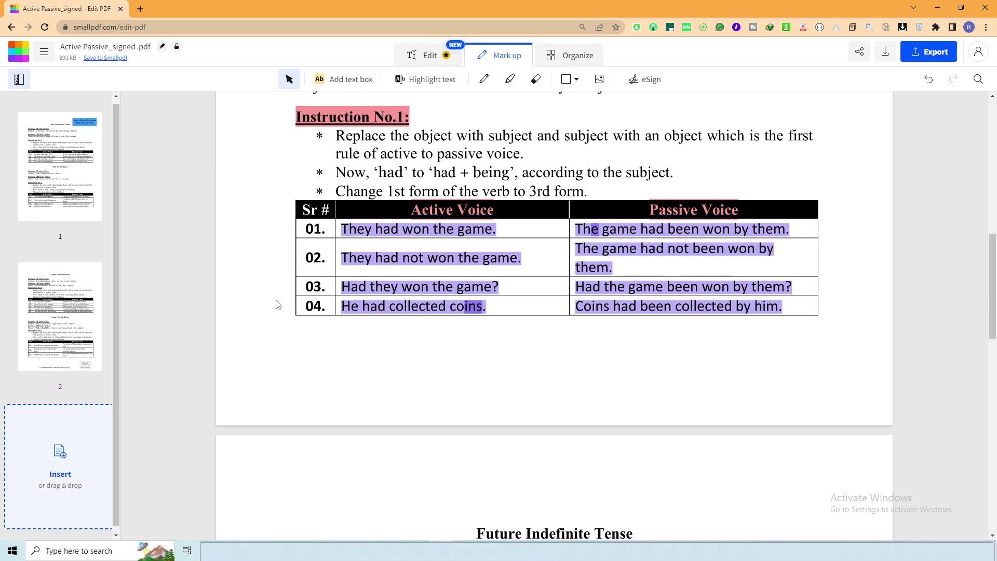
Set up the freehand Highlighter at 50px thickness in green.
{"action": "left_click", "coordinate": [510, 79]}
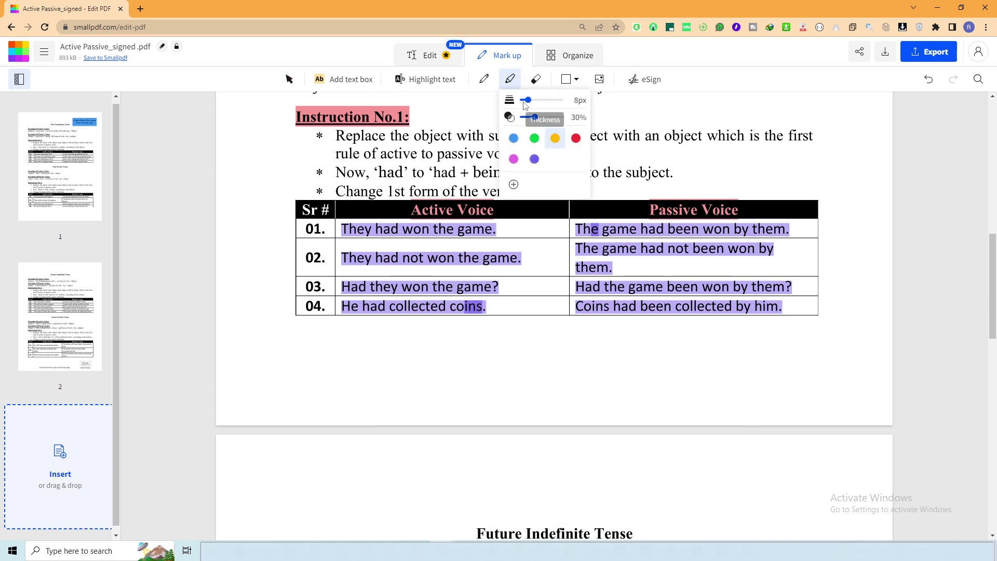
{"action": "left_click_drag", "start_coordinate": [535, 100], "coordinate": [621, 97]}
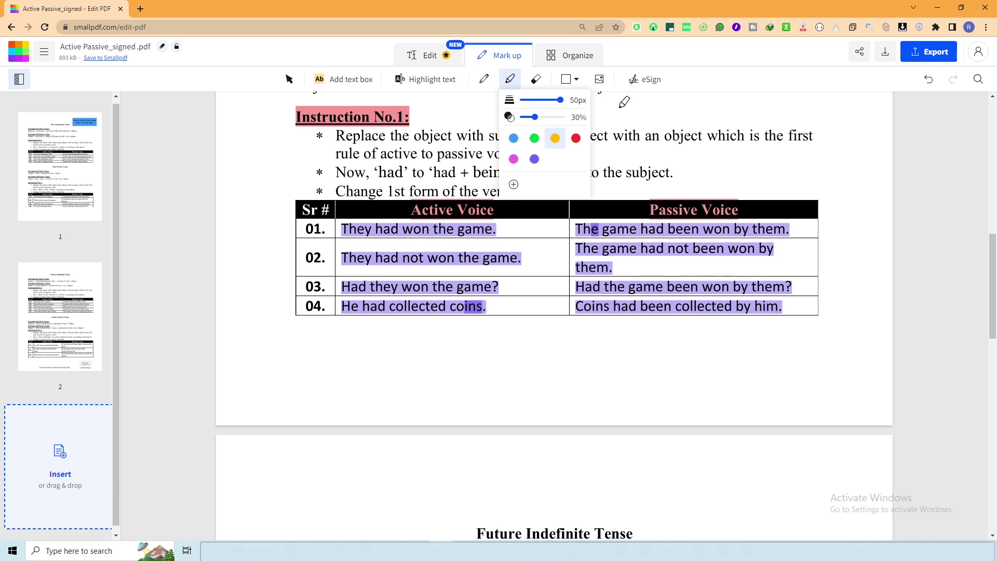
{"action": "left_click", "coordinate": [535, 138]}
{"action": "scroll", "coordinate": [538, 294], "scroll_direction": "down", "scroll_amount": 5}
Highlight page 2's Future Indefinite Tense heading, formulas, Instruction No.1 and Now/Change bullets.
{"action": "left_click_drag", "start_coordinate": [468, 273], "coordinate": [638, 273]}
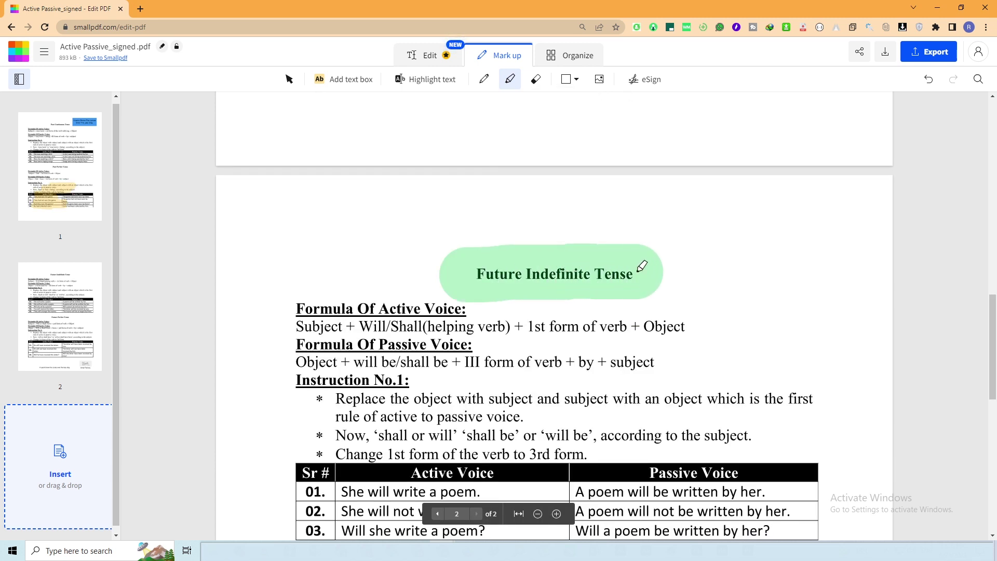
{"action": "left_click_drag", "start_coordinate": [486, 302], "coordinate": [288, 332]}
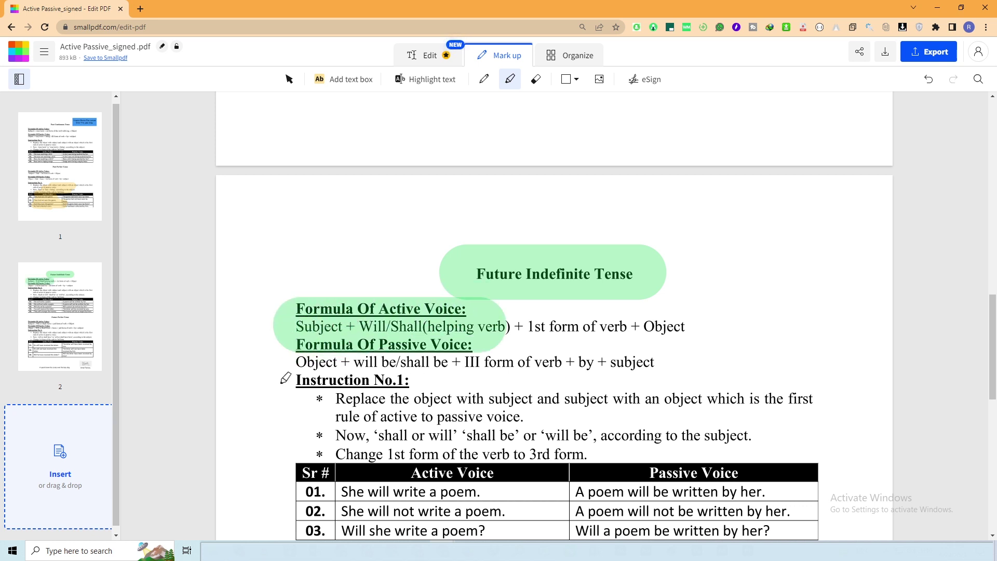
{"action": "left_click_drag", "start_coordinate": [287, 379], "coordinate": [421, 392]}
{"action": "left_click_drag", "start_coordinate": [348, 447], "coordinate": [608, 450]}
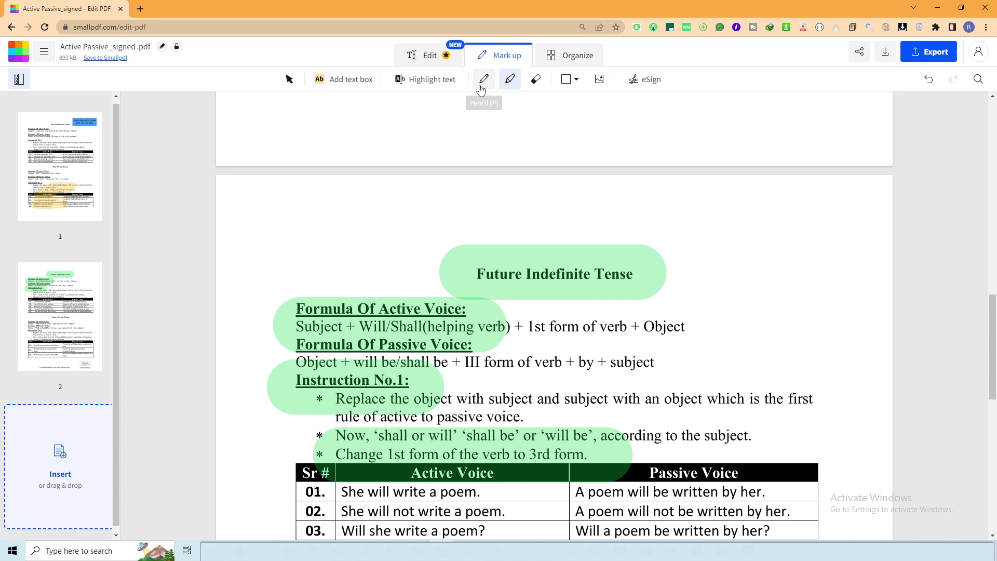
Hand-draw yellow pencil letters A, B and C right of the Future Indefinite Tense heading.
{"action": "left_click", "coordinate": [484, 79]}
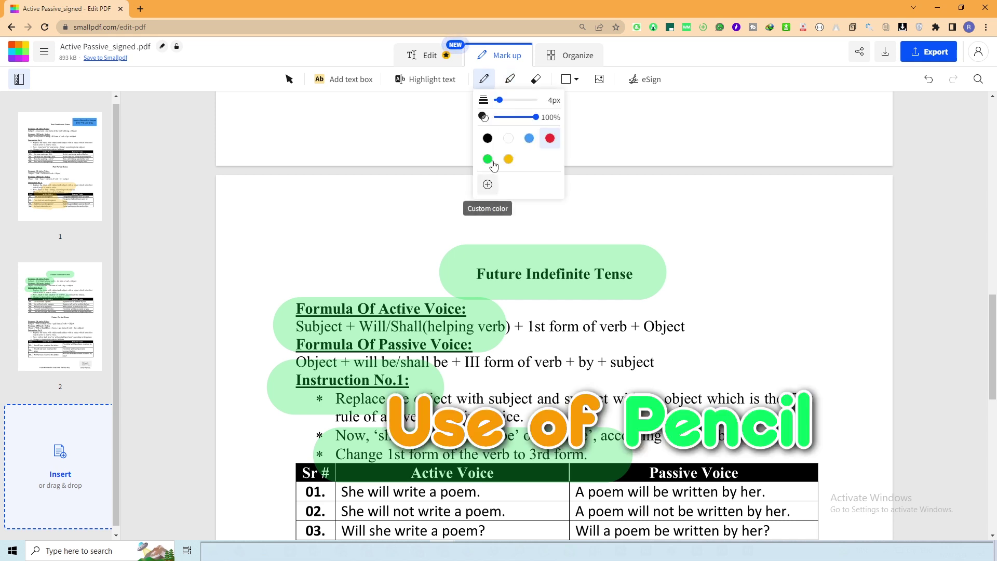
{"action": "left_click", "coordinate": [509, 159]}
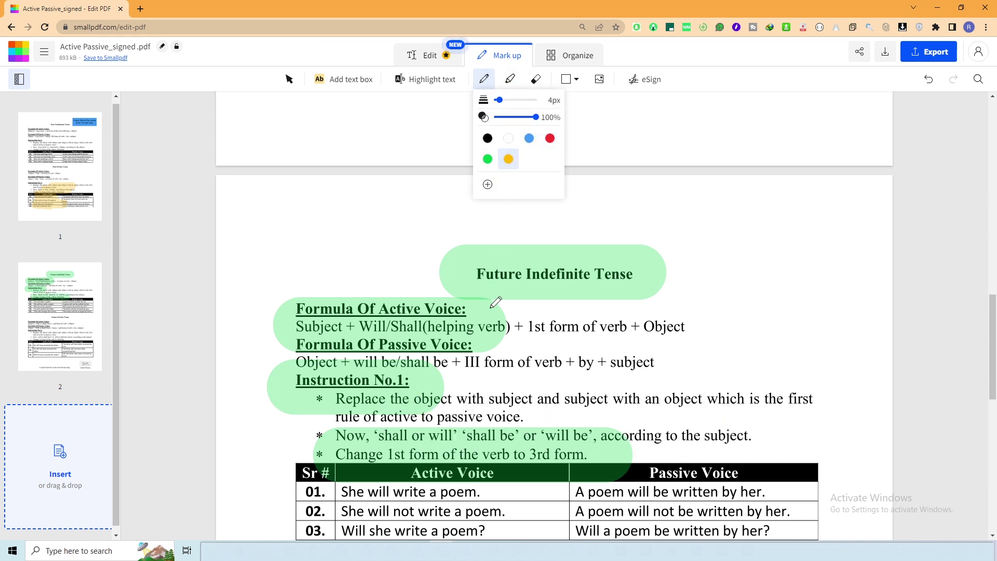
{"action": "mouse_move", "coordinate": [692, 238]}
{"action": "left_mouse_down"}
{"action": "mouse_move", "coordinate": [695, 300]}
{"action": "mouse_move", "coordinate": [719, 294]}
{"action": "mouse_move", "coordinate": [711, 268]}
{"action": "left_mouse_up"}
{"action": "mouse_move", "coordinate": [728, 234]}
{"action": "left_mouse_down"}
{"action": "mouse_move", "coordinate": [743, 288]}
{"action": "mouse_move", "coordinate": [772, 286]}
{"action": "left_mouse_up"}
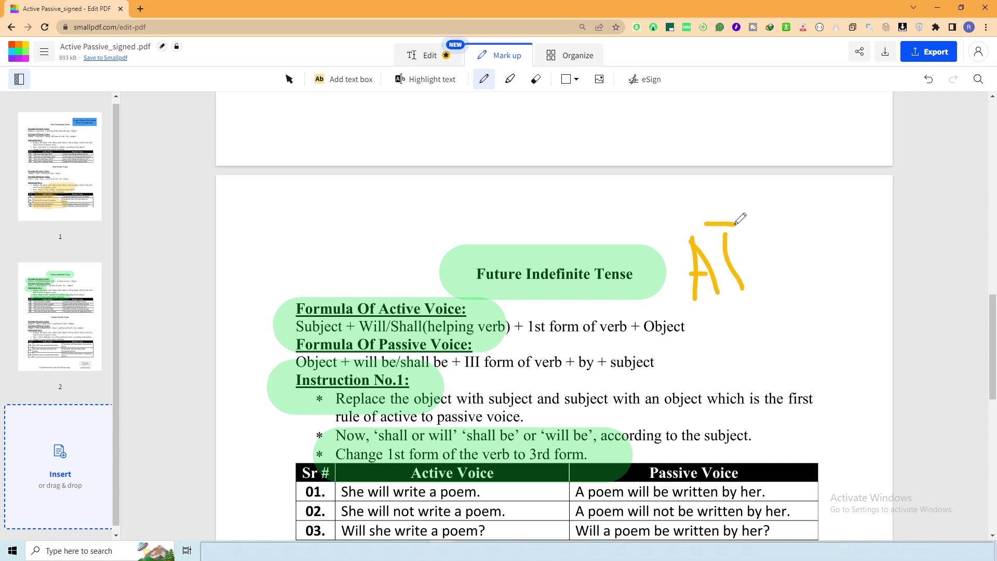
{"action": "mouse_move", "coordinate": [785, 222]}
{"action": "left_mouse_down"}
{"action": "mouse_move", "coordinate": [806, 273]}
{"action": "mouse_move", "coordinate": [831, 264]}
{"action": "left_mouse_up"}
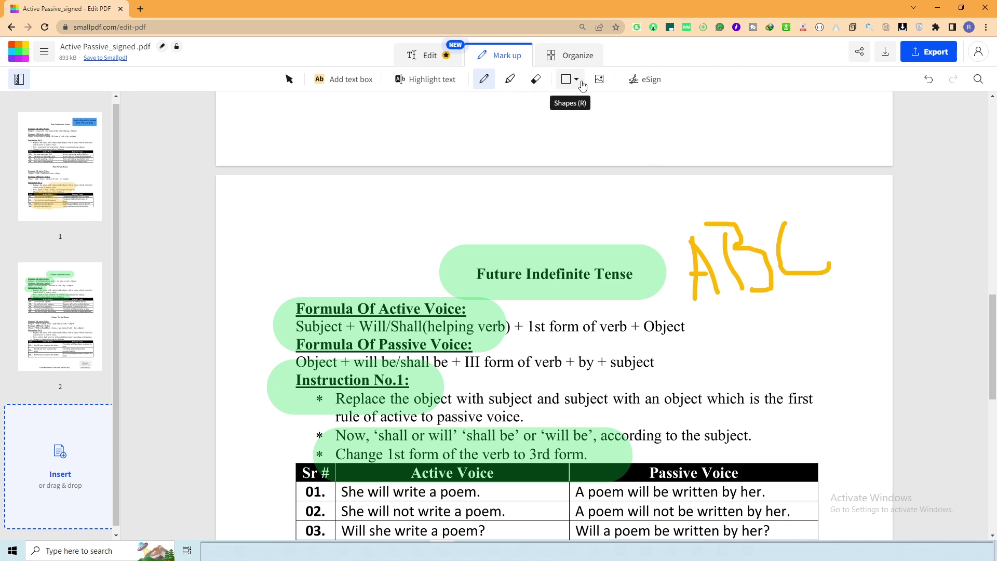
Insert the rickshaw photo from the Downloads folder onto the Future Indefinite Tense page.
{"action": "left_click", "coordinate": [599, 79]}
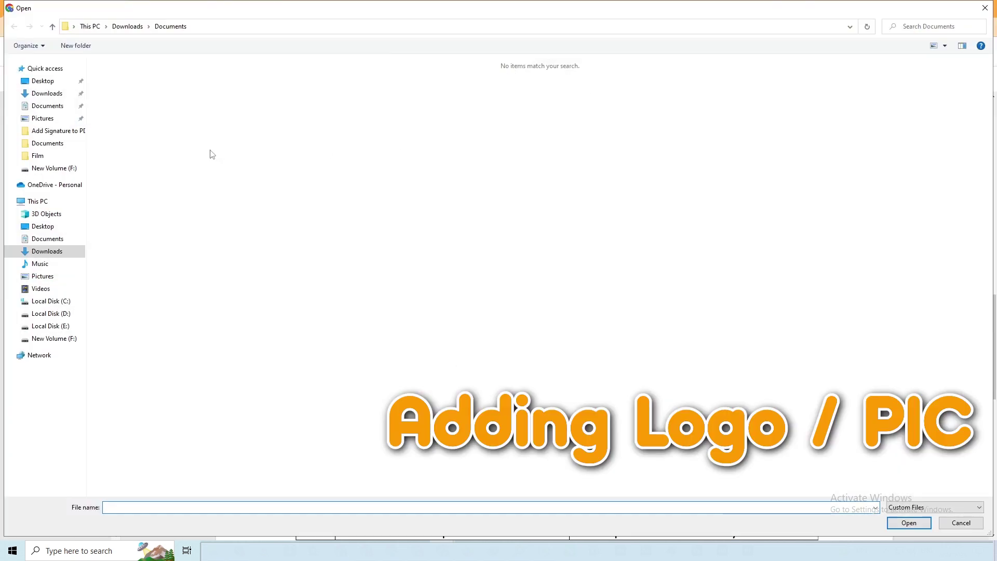
{"action": "left_click", "coordinate": [80, 243]}
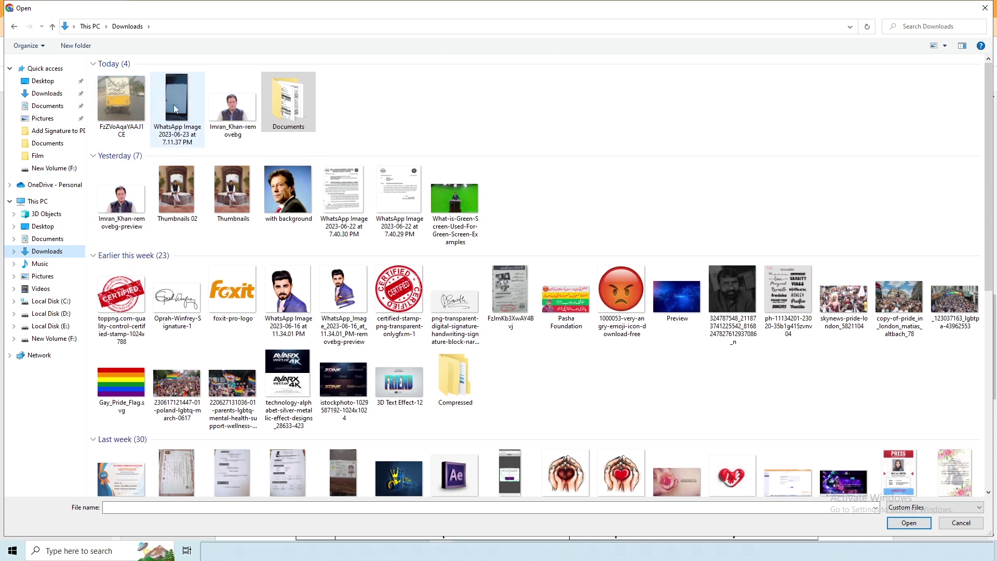
{"action": "double_click", "coordinate": [137, 104]}
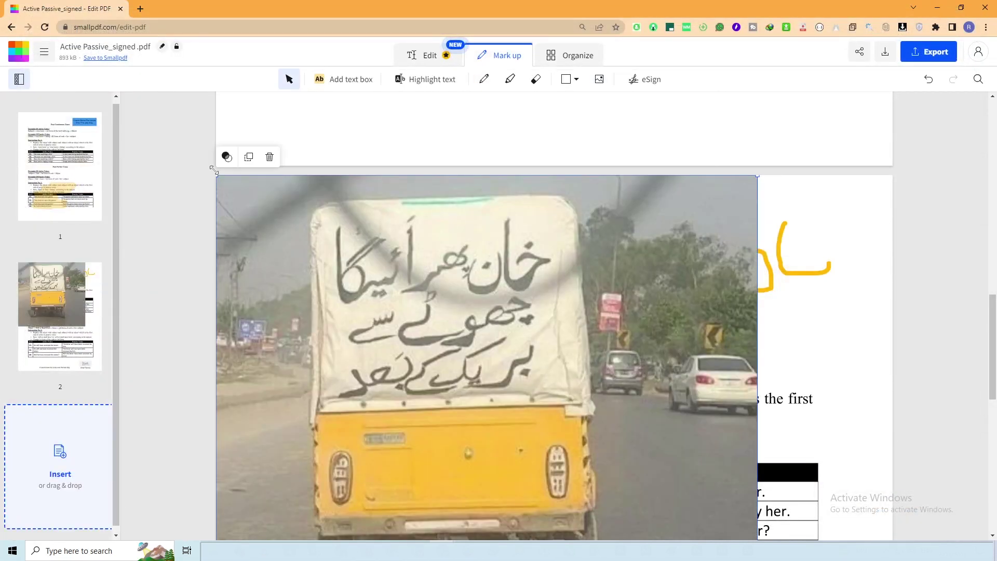
{"action": "scroll", "coordinate": [714, 498], "scroll_direction": "down", "scroll_amount": 4}
{"action": "scroll", "coordinate": [714, 497], "scroll_direction": "up", "scroll_amount": 1}
{"action": "scroll", "coordinate": [759, 526], "scroll_direction": "down", "scroll_amount": 2}
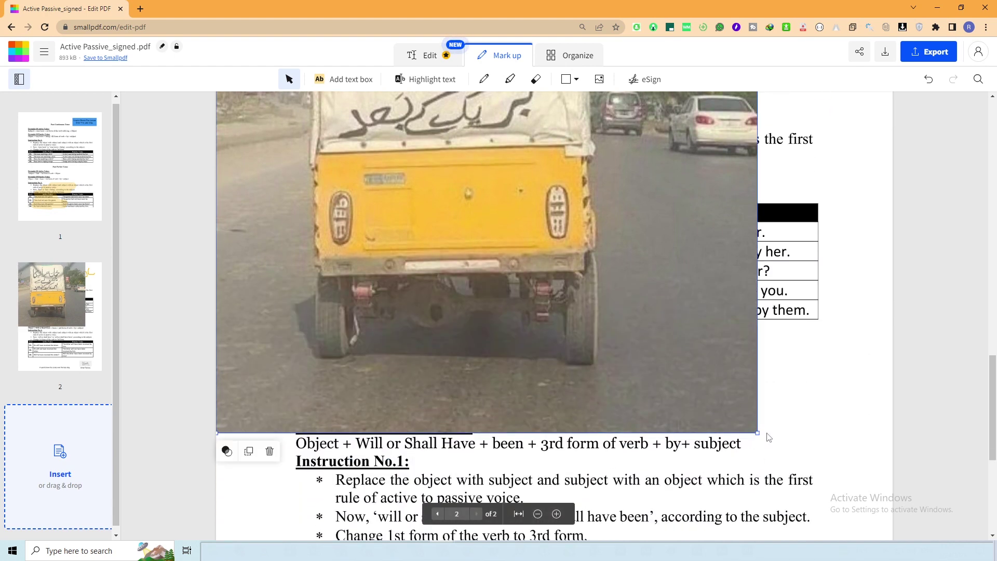
Shrink the rickshaw photo and place it top left beside the heading.
{"action": "left_click_drag", "start_coordinate": [757, 432], "coordinate": [382, 71]}
{"action": "scroll", "coordinate": [382, 332], "scroll_direction": "up", "scroll_amount": 5}
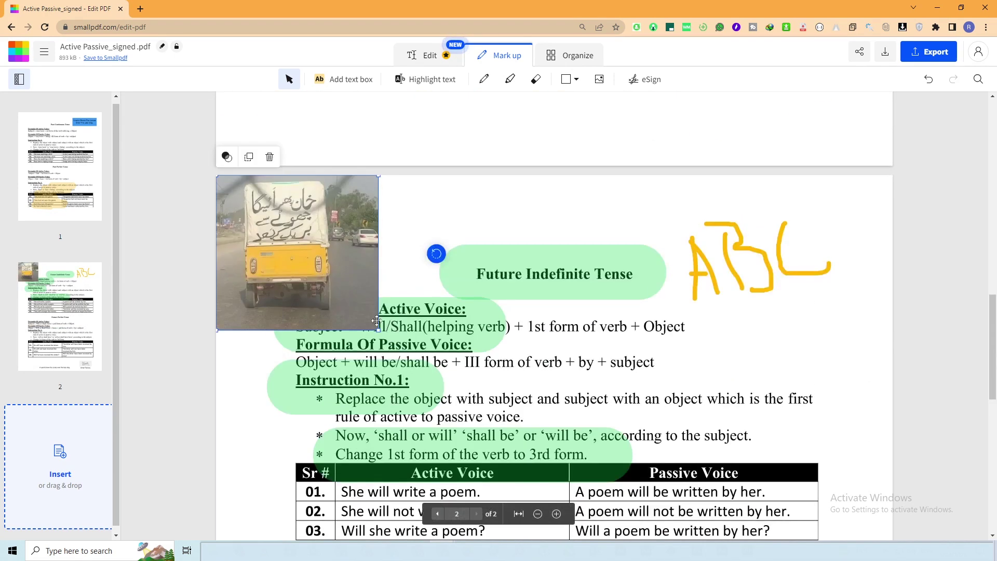
{"action": "left_click_drag", "start_coordinate": [383, 331], "coordinate": [301, 263]}
{"action": "mouse_move", "coordinate": [218, 262]}
{"action": "left_mouse_down"}
{"action": "mouse_move", "coordinate": [371, 172]}
{"action": "mouse_move", "coordinate": [340, 261]}
{"action": "mouse_move", "coordinate": [314, 251]}
{"action": "left_mouse_up"}
{"action": "mouse_move", "coordinate": [349, 288]}
{"action": "left_mouse_down"}
{"action": "mouse_move", "coordinate": [353, 259]}
{"action": "mouse_move", "coordinate": [359, 277]}
{"action": "left_mouse_up"}
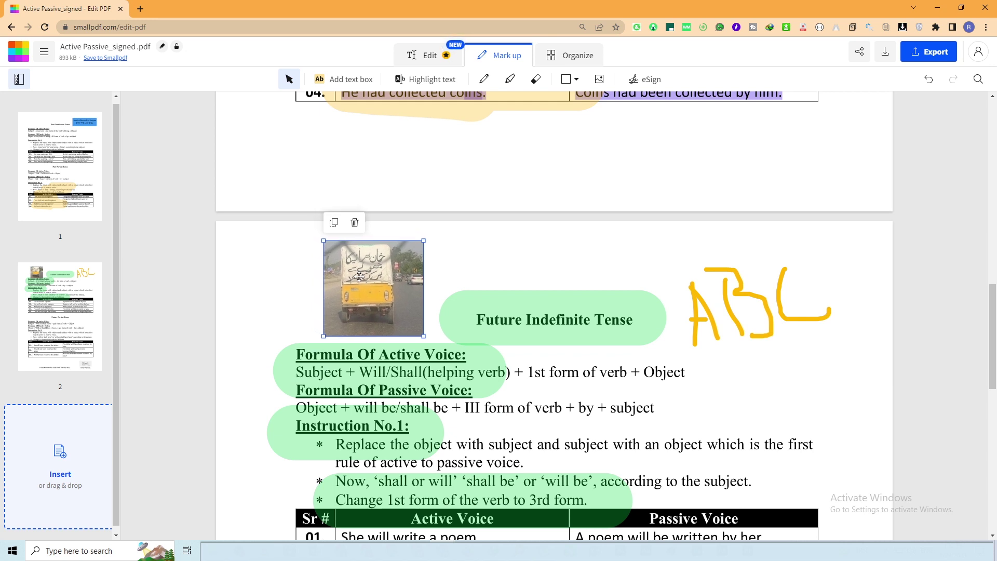
Delete the stray duplicate of the rickshaw photo.
{"action": "left_click", "coordinate": [335, 224]}
{"action": "mouse_move", "coordinate": [345, 249]}
{"action": "left_mouse_down"}
{"action": "mouse_move", "coordinate": [325, 261]}
{"action": "mouse_move", "coordinate": [325, 286]}
{"action": "left_mouse_up"}
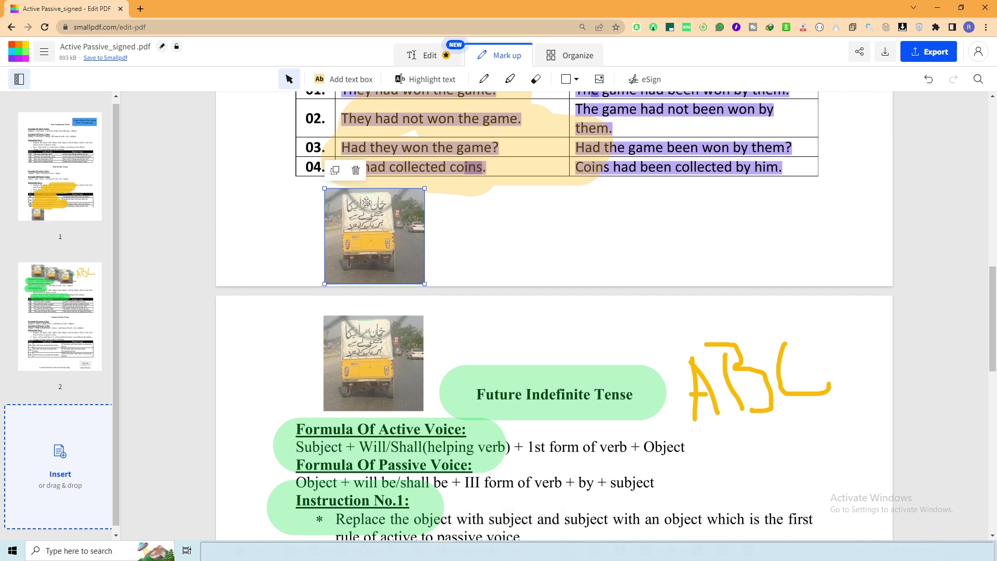
{"action": "key", "text": "Delete"}
{"action": "left_click", "coordinate": [377, 333]}
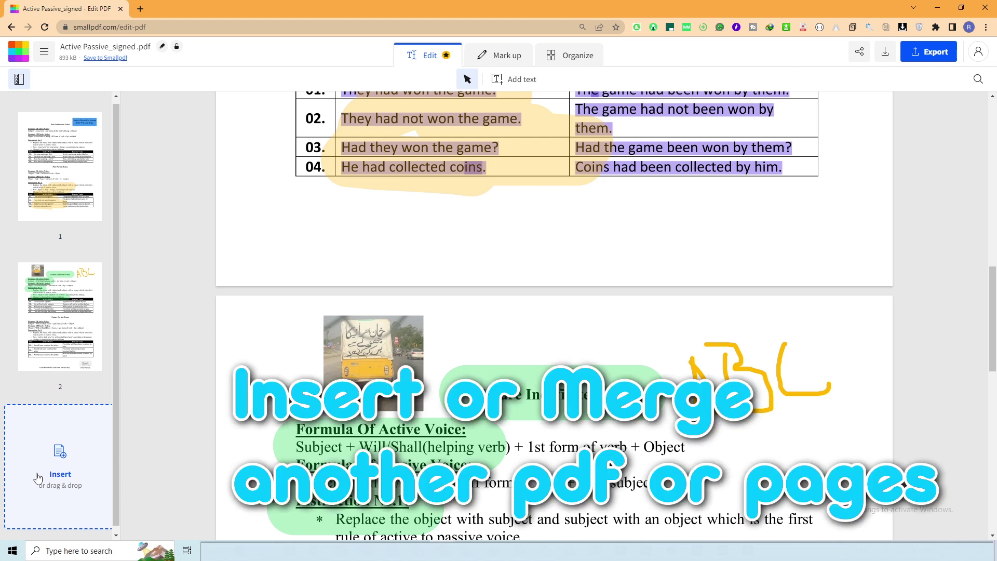
Merge the PDF from Downloads into the document, growing it to 6 pages.
{"action": "left_click", "coordinate": [31, 456]}
{"action": "double_click", "coordinate": [237, 124]}
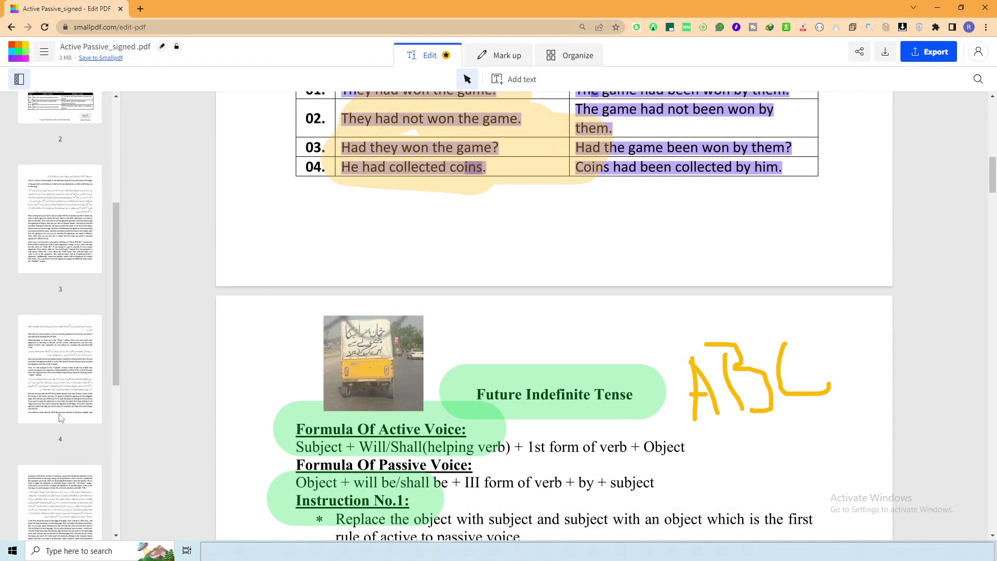
{"action": "scroll", "coordinate": [60, 311], "scroll_direction": "down", "scroll_amount": 8}
Check the newly added last page, then scroll back to the top of the document.
{"action": "left_click", "coordinate": [60, 312]}
{"action": "scroll", "coordinate": [382, 366], "scroll_direction": "up", "scroll_amount": 3}
{"action": "scroll", "coordinate": [382, 366], "scroll_direction": "up", "scroll_amount": 3}
{"action": "scroll", "coordinate": [385, 367], "scroll_direction": "up", "scroll_amount": 5}
{"action": "scroll", "coordinate": [384, 367], "scroll_direction": "up", "scroll_amount": 5}
{"action": "scroll", "coordinate": [385, 366], "scroll_direction": "up", "scroll_amount": 5}
{"action": "scroll", "coordinate": [386, 367], "scroll_direction": "up", "scroll_amount": 5}
{"action": "scroll", "coordinate": [386, 366], "scroll_direction": "up", "scroll_amount": 5}
{"action": "scroll", "coordinate": [384, 364], "scroll_direction": "up", "scroll_amount": 5}
{"action": "scroll", "coordinate": [385, 364], "scroll_direction": "up", "scroll_amount": 3}
{"action": "scroll", "coordinate": [415, 312], "scroll_direction": "up", "scroll_amount": 3}
{"action": "scroll", "coordinate": [431, 272], "scroll_direction": "up", "scroll_amount": 5}
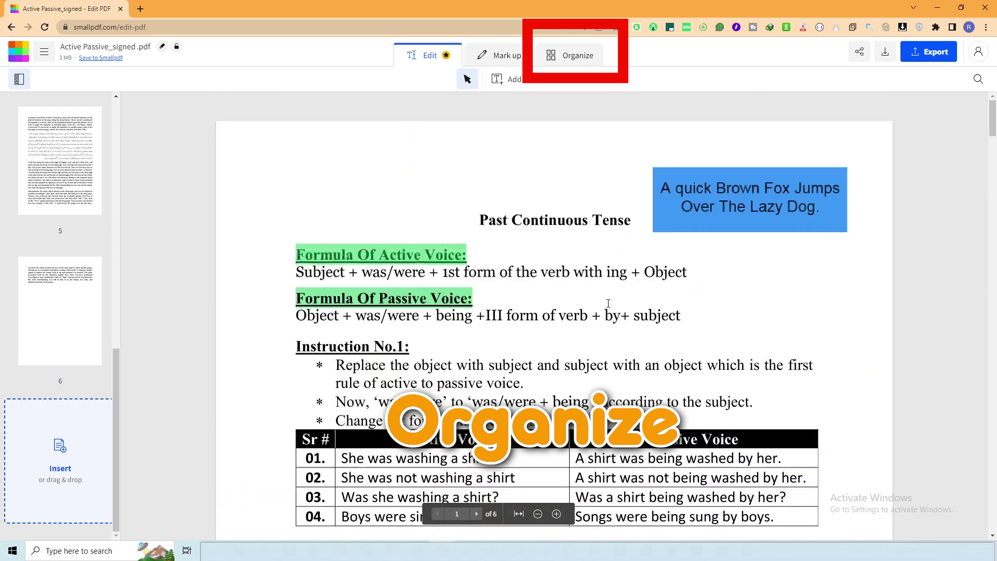
In Organize, move the Future Indefinite and Past Continuous pages after the four text pages.
{"action": "left_click", "coordinate": [556, 66]}
{"action": "mouse_move", "coordinate": [418, 187]}
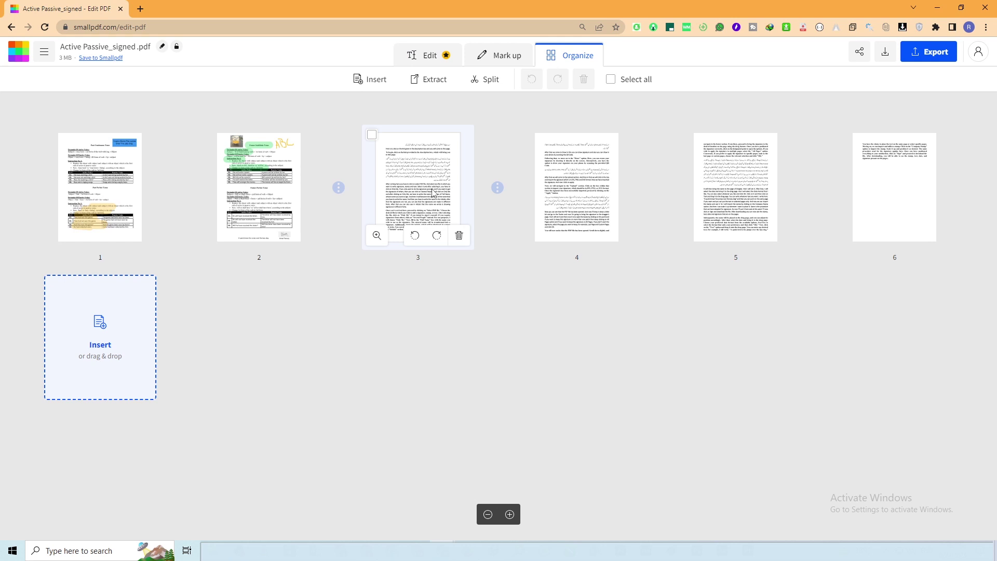
{"action": "mouse_move", "coordinate": [267, 189]}
{"action": "left_mouse_down"}
{"action": "mouse_move", "coordinate": [261, 362]}
{"action": "mouse_move", "coordinate": [931, 198]}
{"action": "left_mouse_up"}
{"action": "left_click_drag", "start_coordinate": [101, 192], "coordinate": [785, 210]}
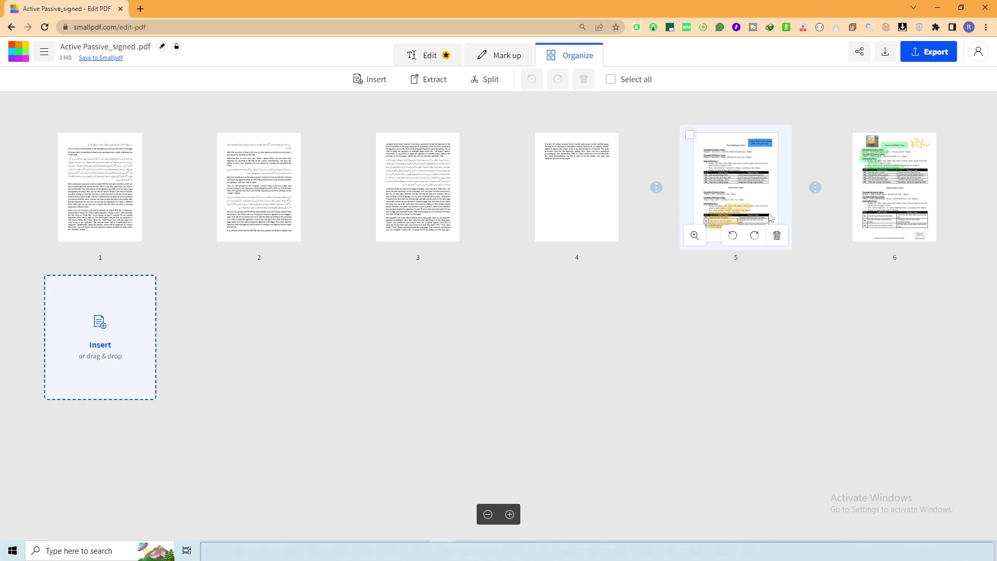
{"action": "left_click", "coordinate": [505, 58]}
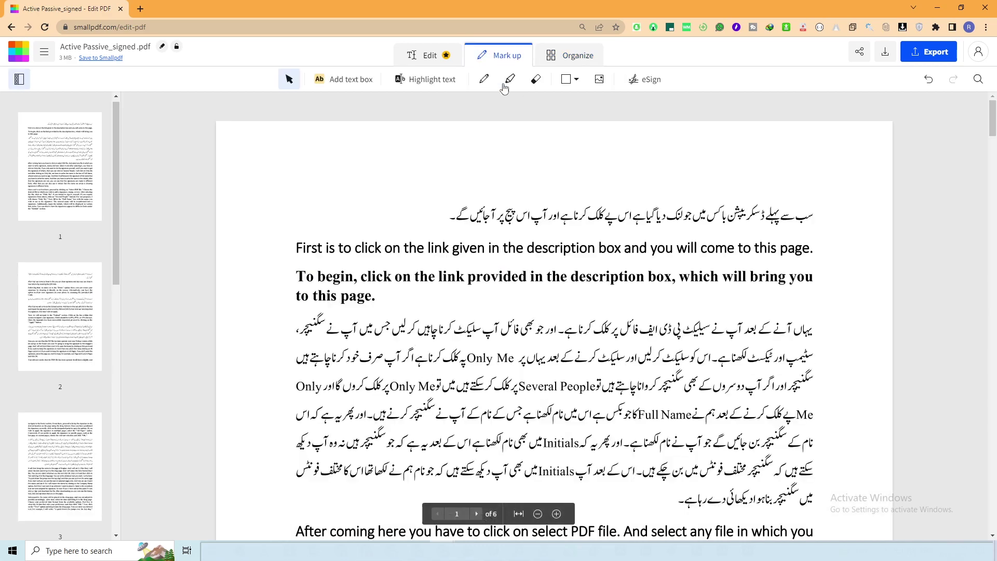
Download the edited PDF as Active Passive_signed.pdf and open it in the browser viewer.
{"action": "scroll", "coordinate": [323, 265], "scroll_direction": "down", "scroll_amount": 10}
{"action": "scroll", "coordinate": [364, 280], "scroll_direction": "down", "scroll_amount": 10}
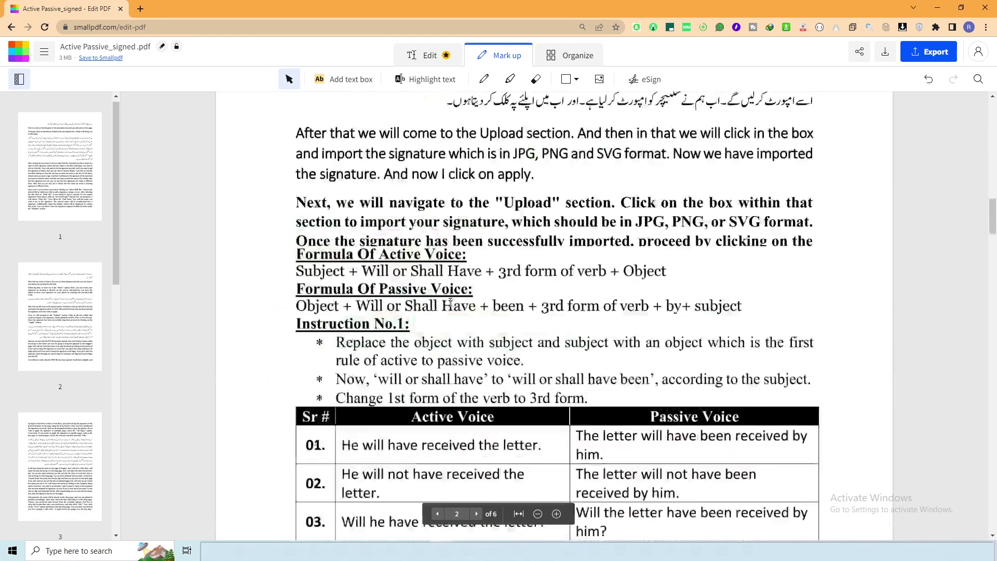
{"action": "scroll", "coordinate": [405, 291], "scroll_direction": "down", "scroll_amount": 10}
{"action": "scroll", "coordinate": [450, 306], "scroll_direction": "down", "scroll_amount": 5}
{"action": "scroll", "coordinate": [450, 305], "scroll_direction": "down", "scroll_amount": 10}
{"action": "scroll", "coordinate": [450, 306], "scroll_direction": "down", "scroll_amount": 10}
{"action": "scroll", "coordinate": [450, 305], "scroll_direction": "down", "scroll_amount": 10}
{"action": "scroll", "coordinate": [449, 307], "scroll_direction": "down", "scroll_amount": 10}
{"action": "scroll", "coordinate": [450, 308], "scroll_direction": "down", "scroll_amount": 5}
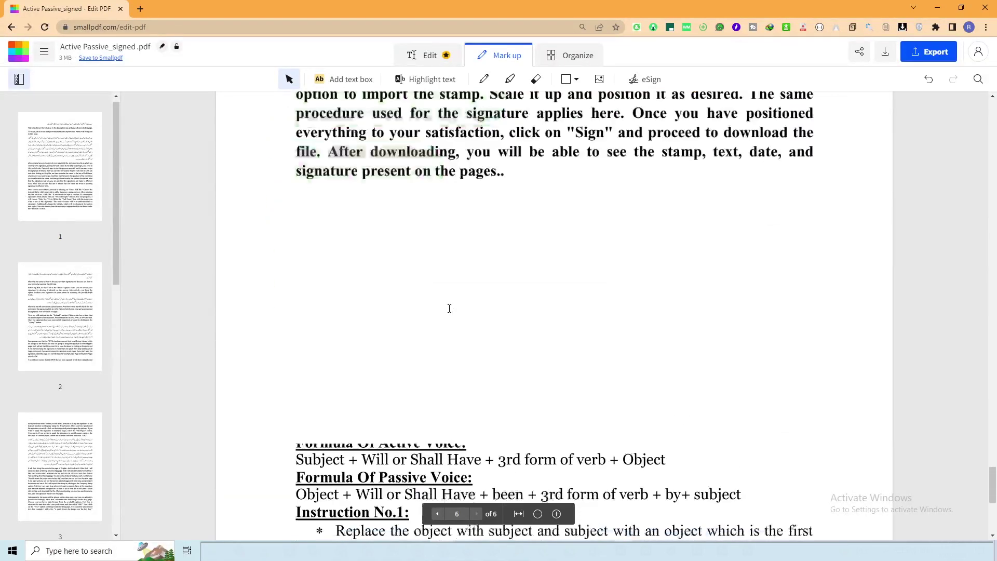
{"action": "scroll", "coordinate": [364, 86], "scroll_direction": "up", "scroll_amount": 7}
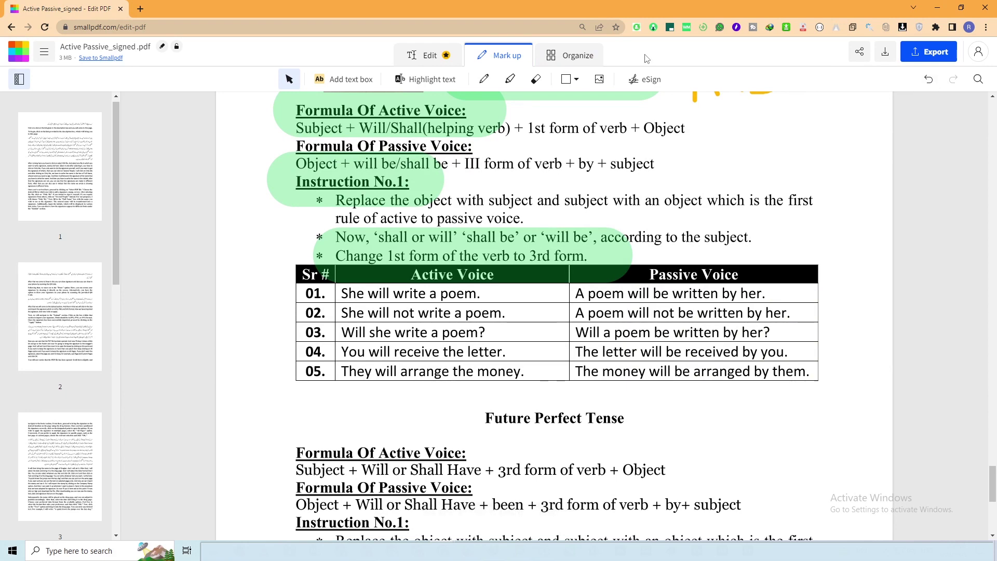
{"action": "left_click", "coordinate": [886, 51]}
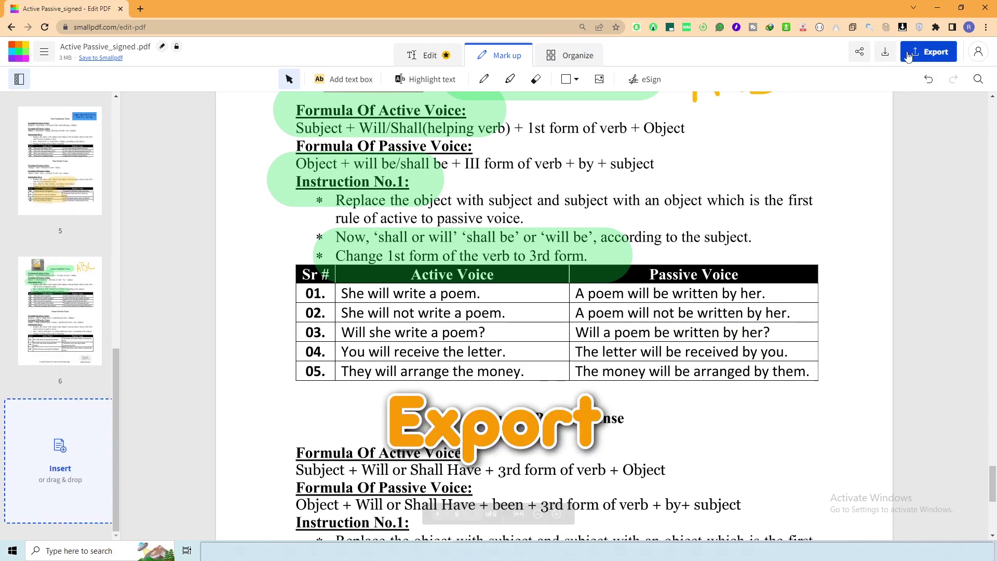
{"action": "left_click", "coordinate": [873, 71]}
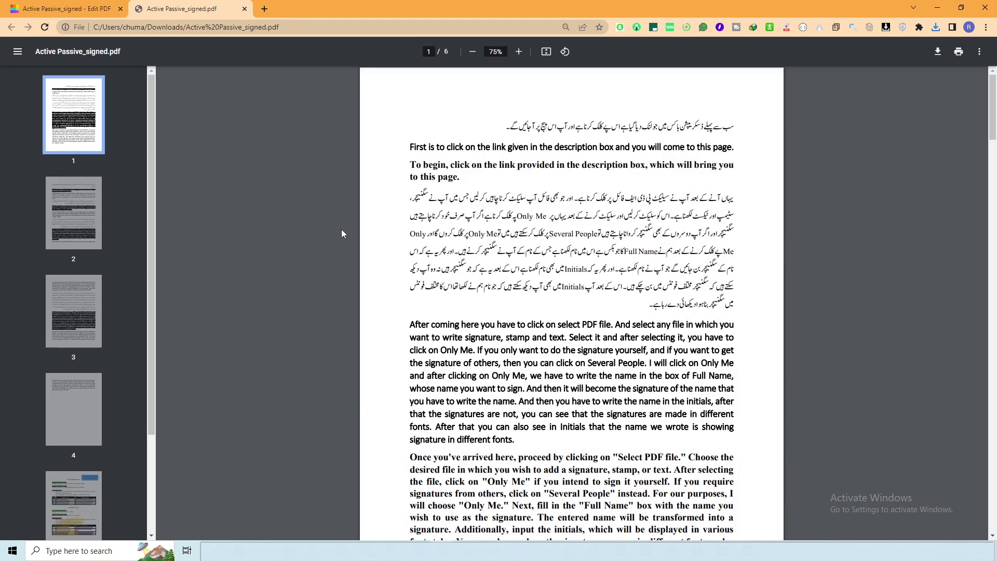
{"action": "scroll", "coordinate": [341, 229], "scroll_direction": "down", "scroll_amount": 5, "text": "ctrl"}
{"action": "scroll", "coordinate": [391, 210], "scroll_direction": "up", "scroll_amount": 4, "text": "ctrl"}
{"action": "scroll", "coordinate": [459, 219], "scroll_direction": "down", "scroll_amount": 2}
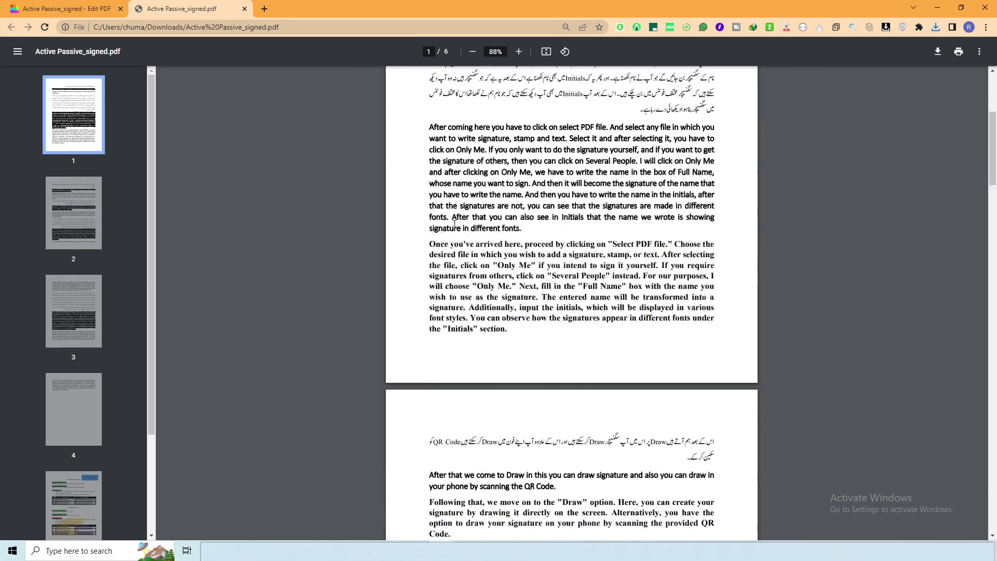
{"action": "scroll", "coordinate": [459, 218], "scroll_direction": "down", "scroll_amount": 15}
{"action": "scroll", "coordinate": [457, 222], "scroll_direction": "down", "scroll_amount": 12}
{"action": "scroll", "coordinate": [455, 225], "scroll_direction": "down", "scroll_amount": 6}
{"action": "scroll", "coordinate": [456, 225], "scroll_direction": "down", "scroll_amount": 4}
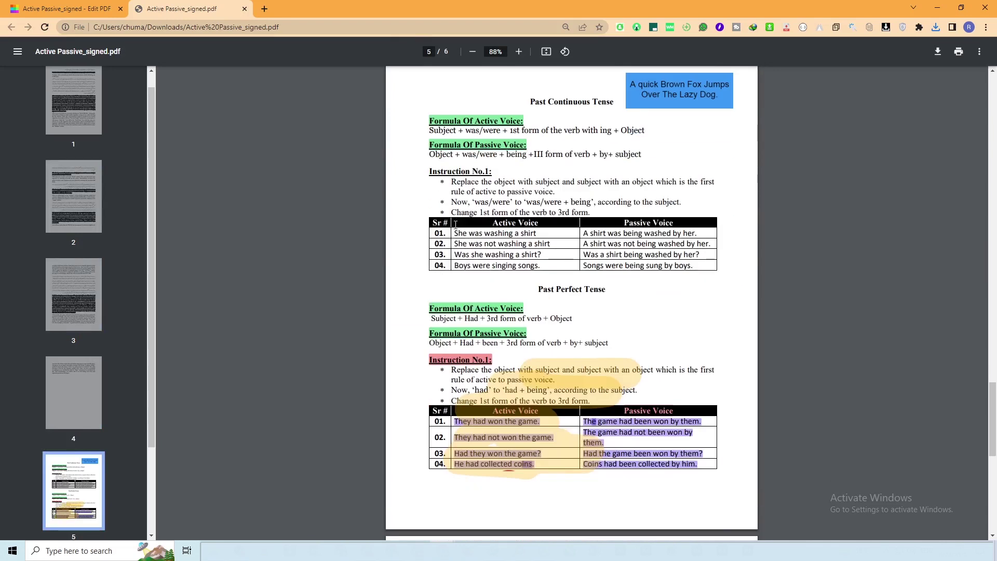
{"action": "scroll", "coordinate": [456, 229], "scroll_direction": "down", "scroll_amount": 5}
{"action": "scroll", "coordinate": [456, 235], "scroll_direction": "down", "scroll_amount": 6}
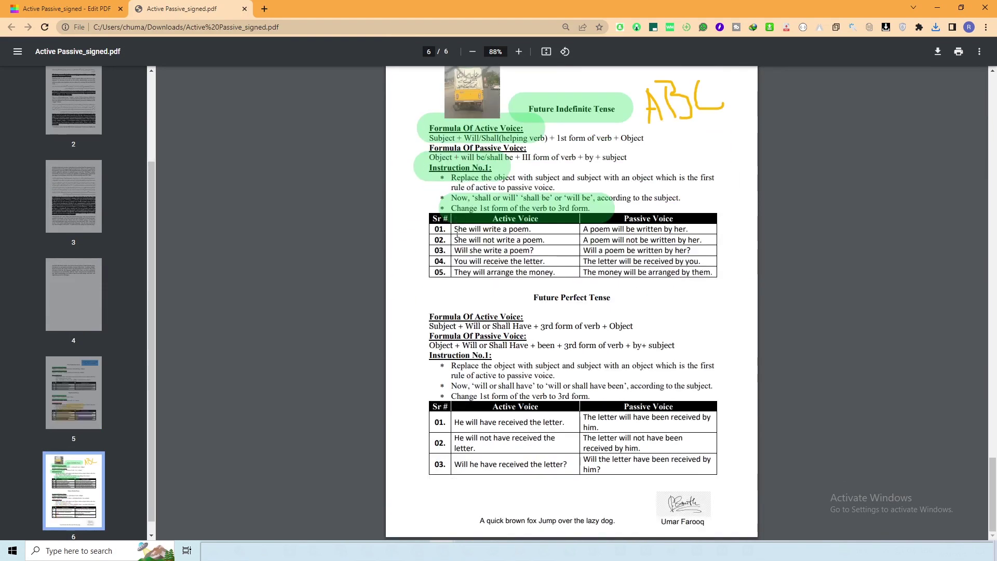